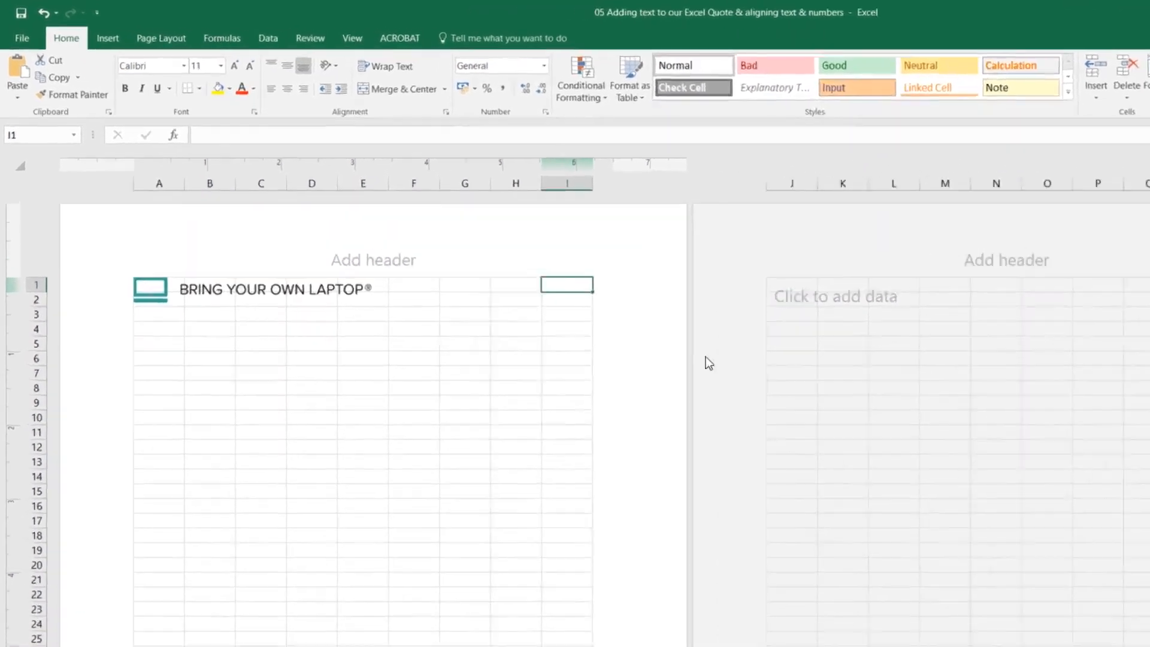
Step: Type the title 'Quotation' into cell I1 and select the word
type("Quo")
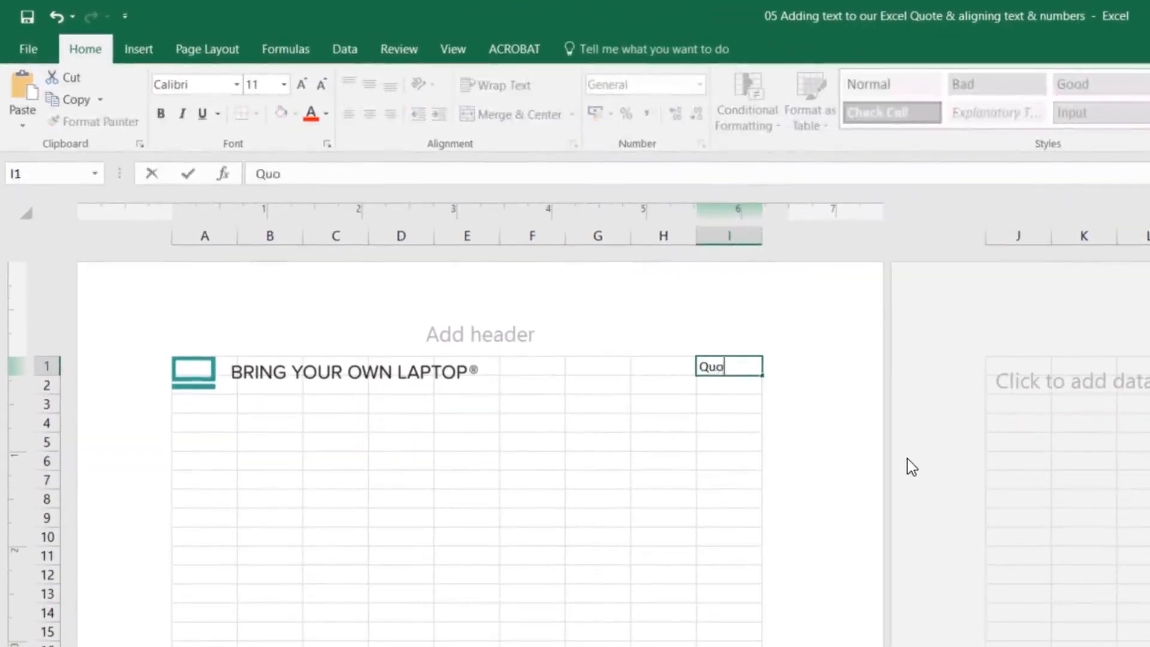
type("tation")
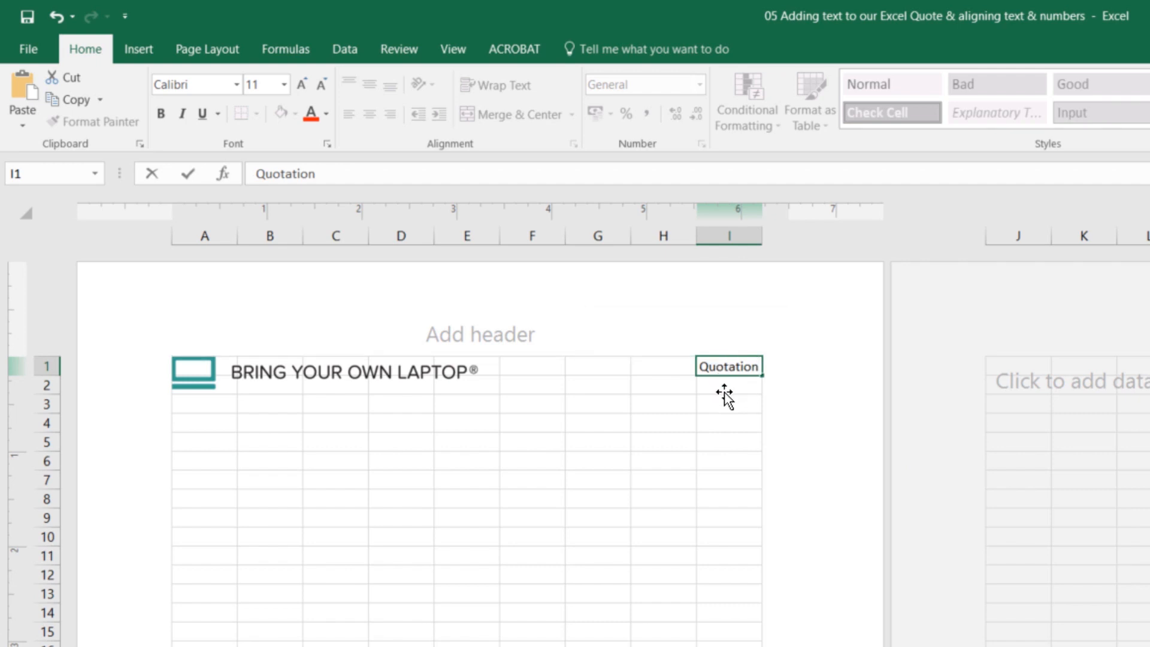
double_click(731, 365)
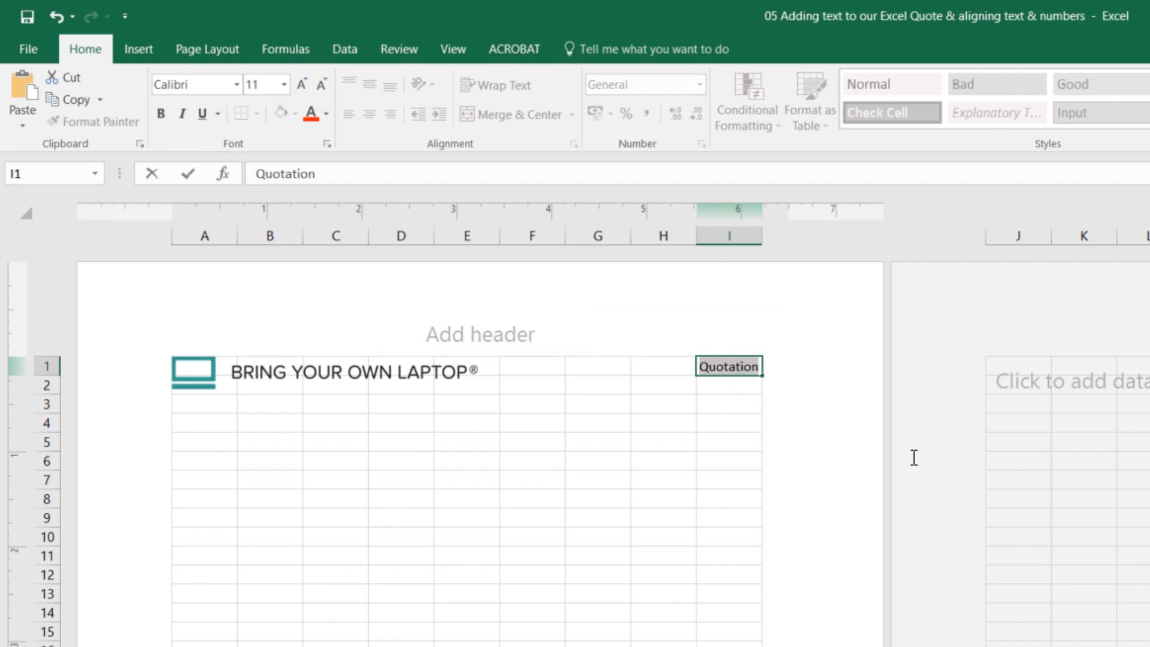
mouse_move(722, 367)
Step: Set the Quotation title in I1 to 28 point font size
left_click(284, 85)
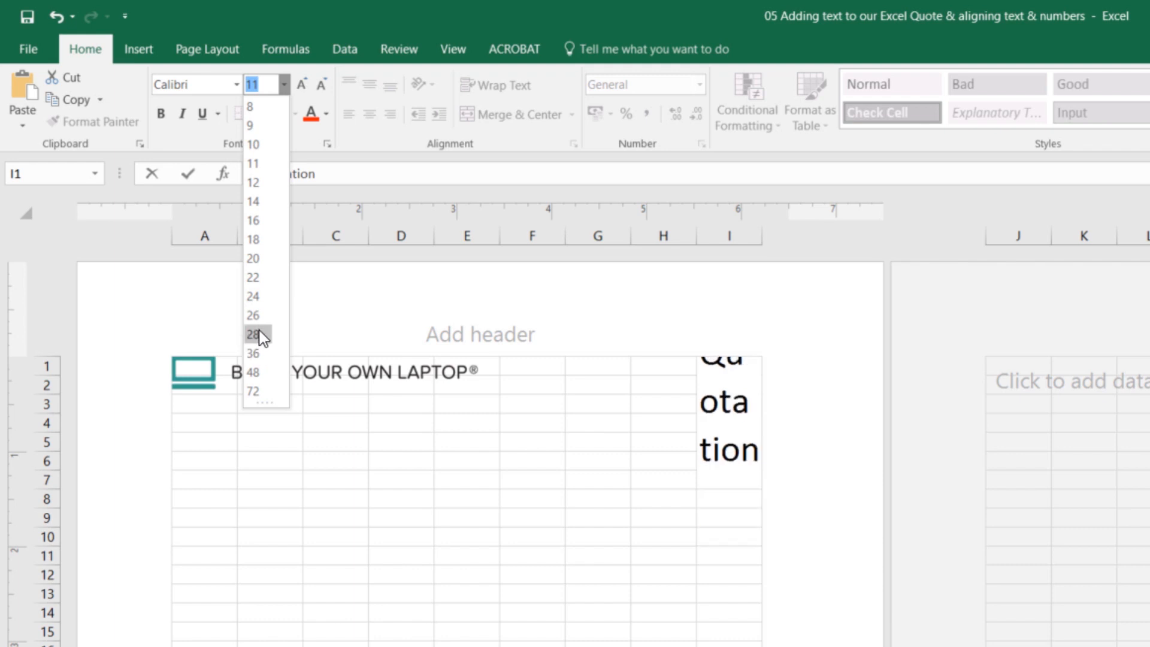
left_click(259, 334)
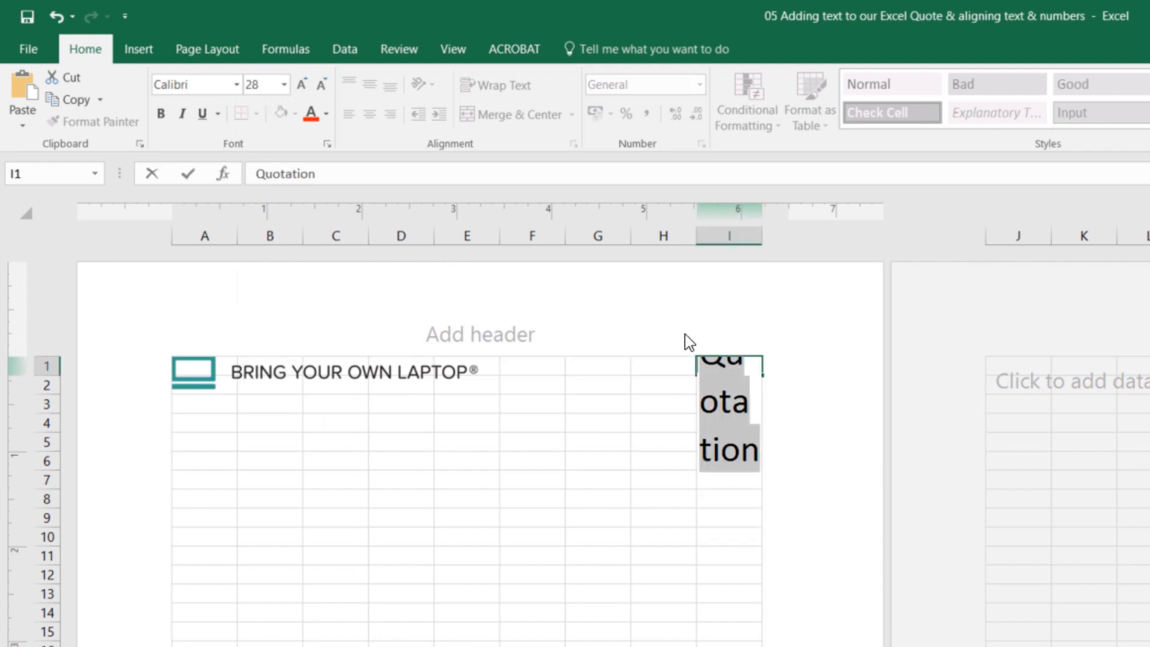
left_click(660, 425)
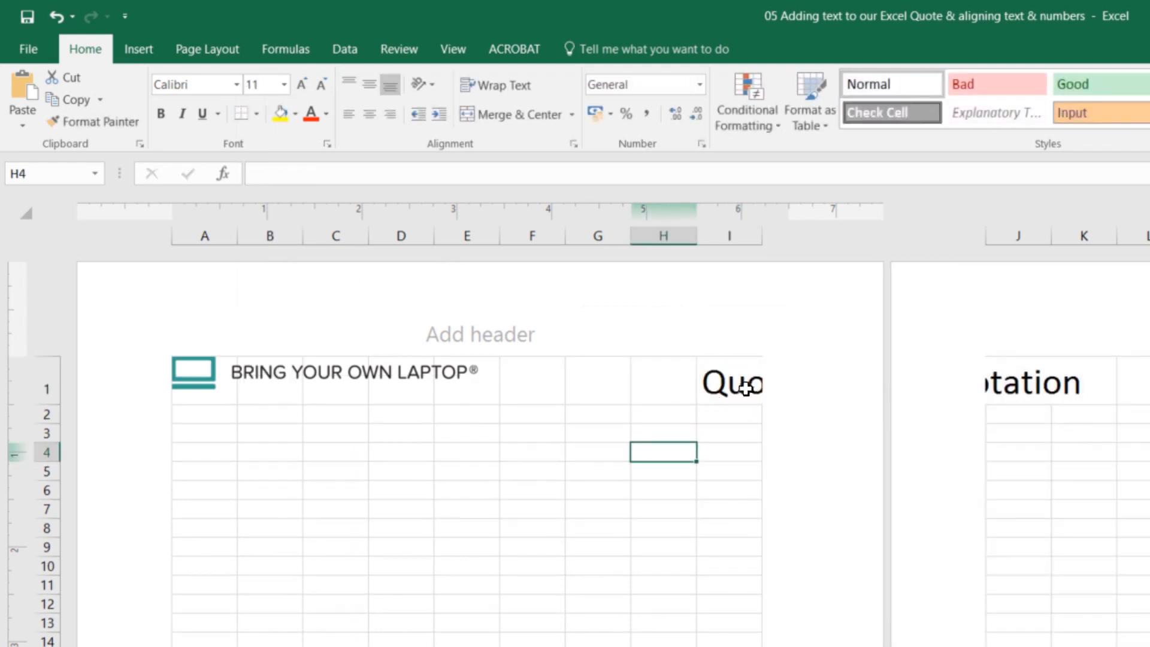
left_click(746, 388)
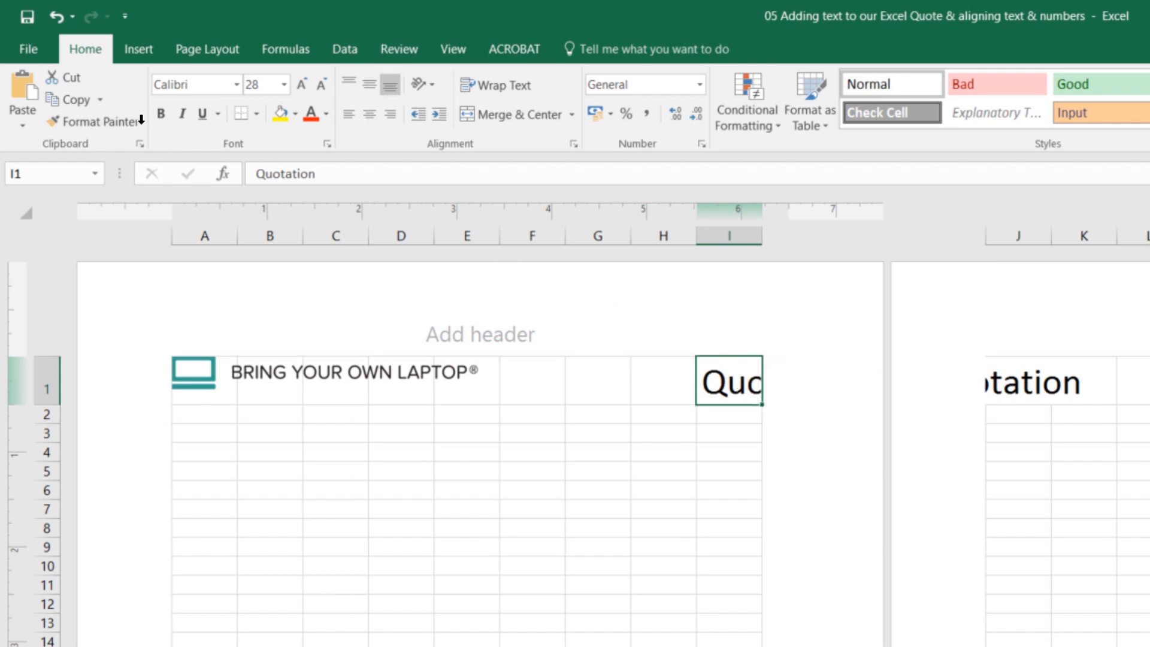
Step: Right-align the Quotation title in I1 and undo a stray test edit
left_click(390, 113)
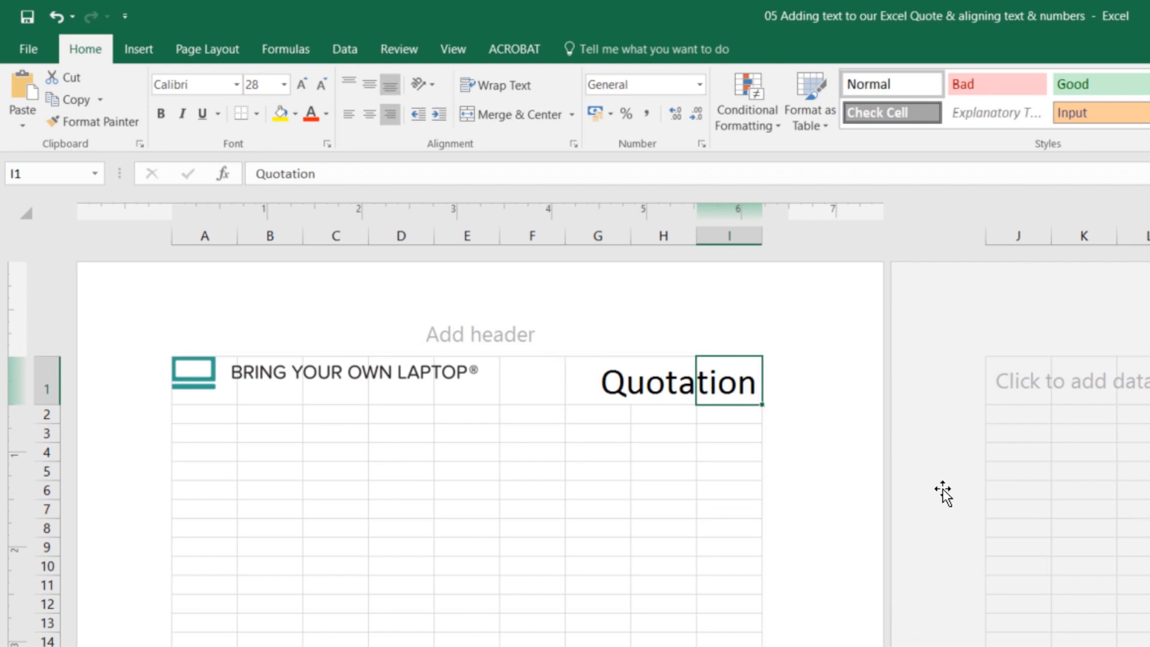
double_click(755, 392)
type("kjdlkj")
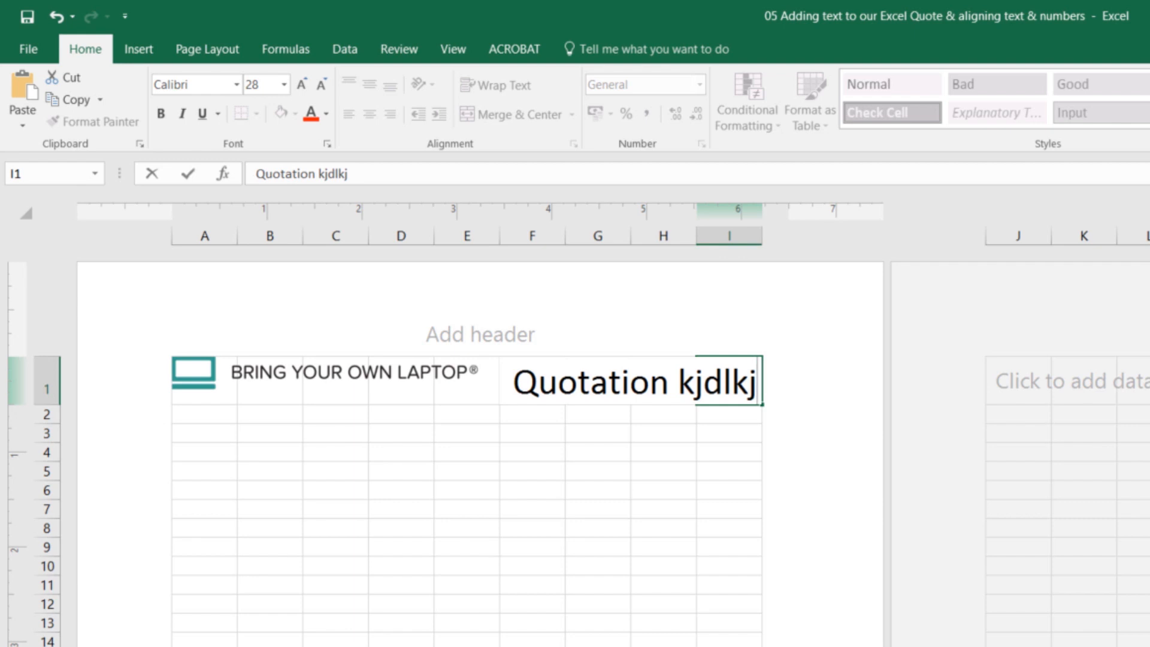
key("ctrl+z")
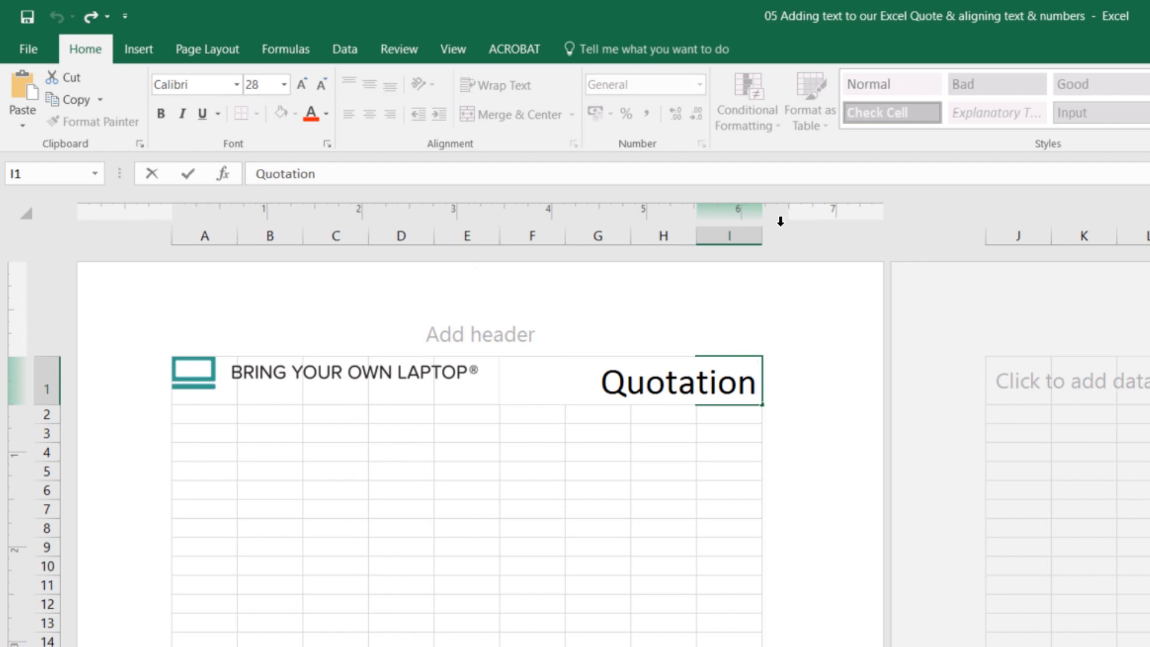
Step: Try widening column I for the title, undo it, and reselect I1
left_click(727, 235)
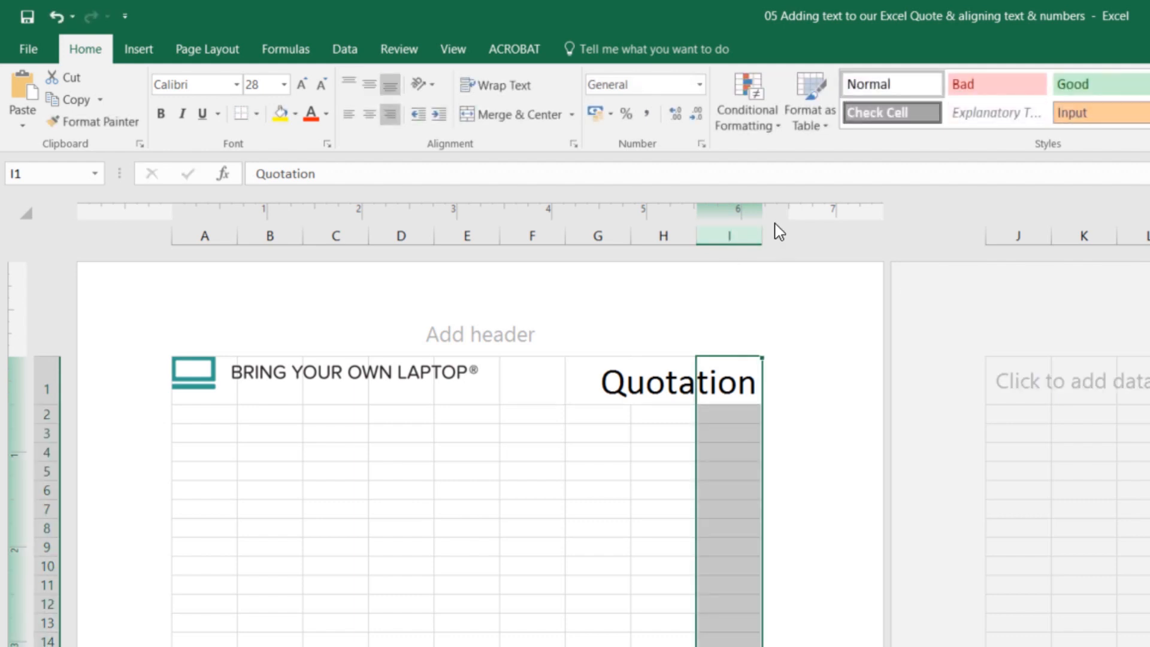
left_click_drag(761, 238, 812, 256)
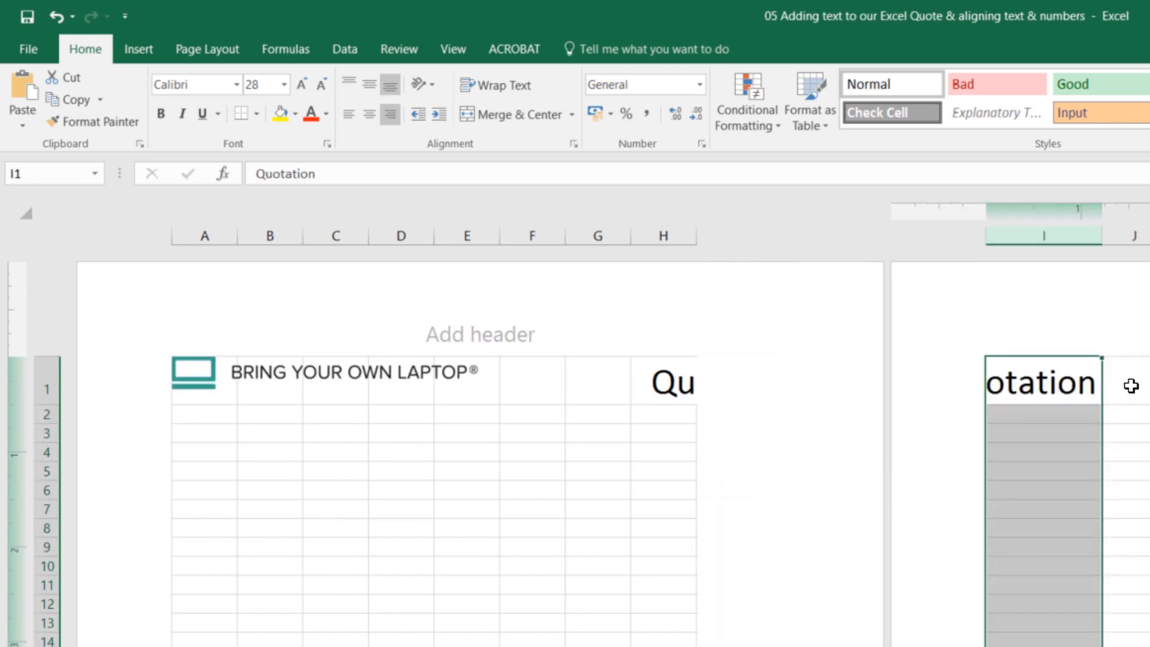
key("ctrl+z")
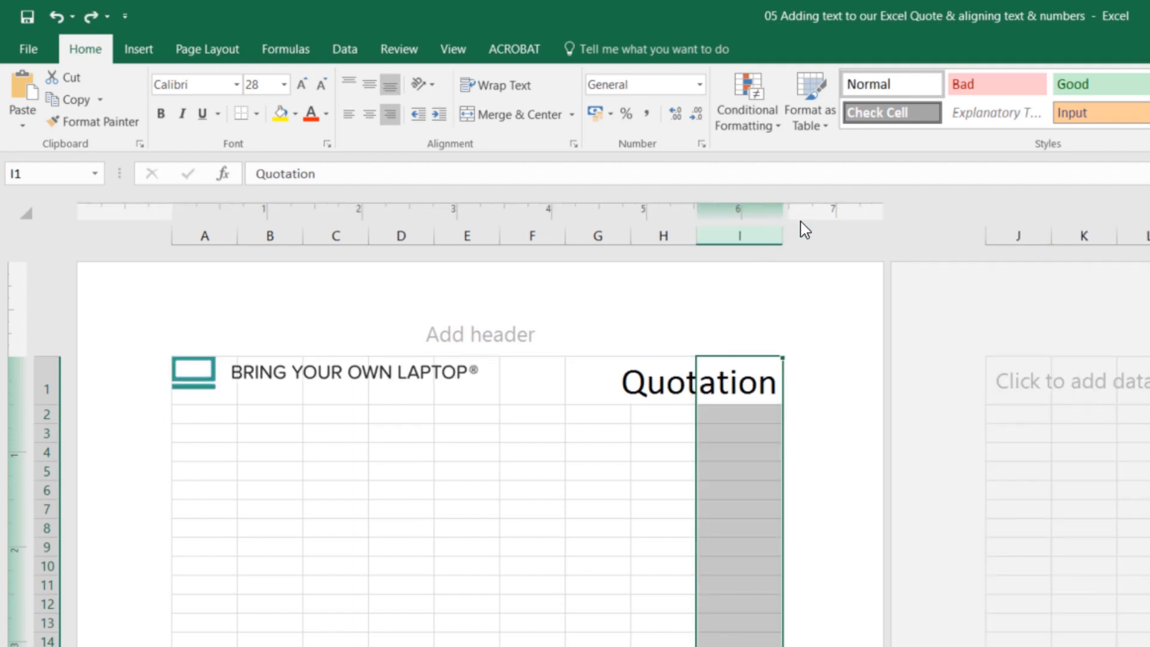
left_click(748, 392)
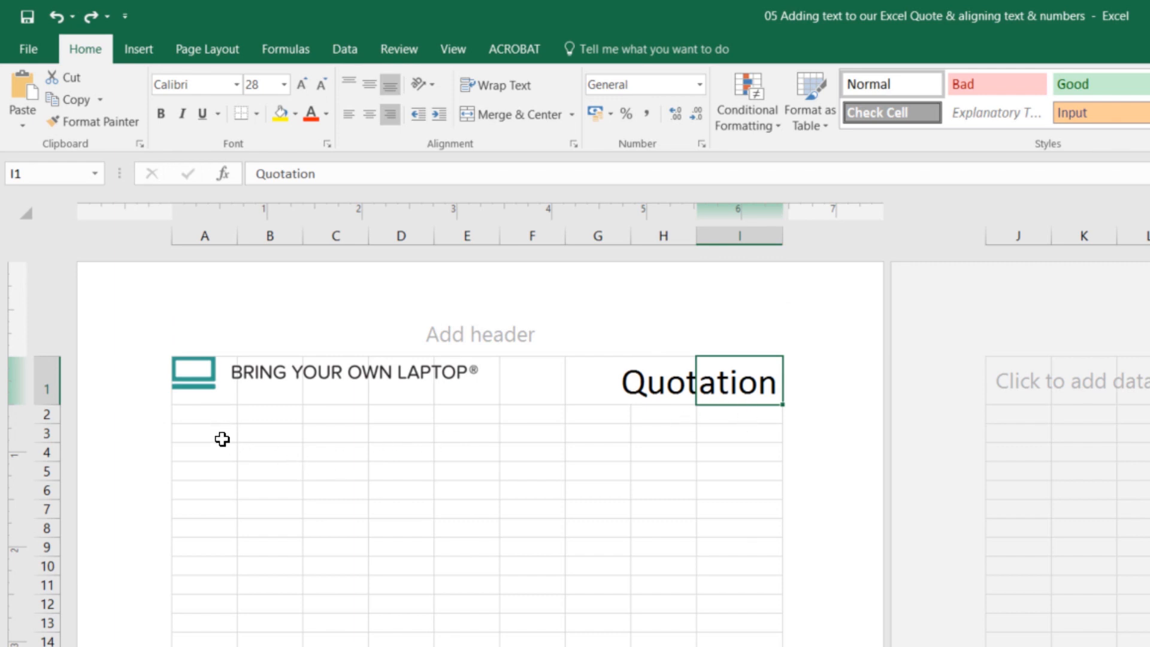
Step: Enter the company's street address line in A3 and its suburb, city and country line in A4
left_click(214, 413)
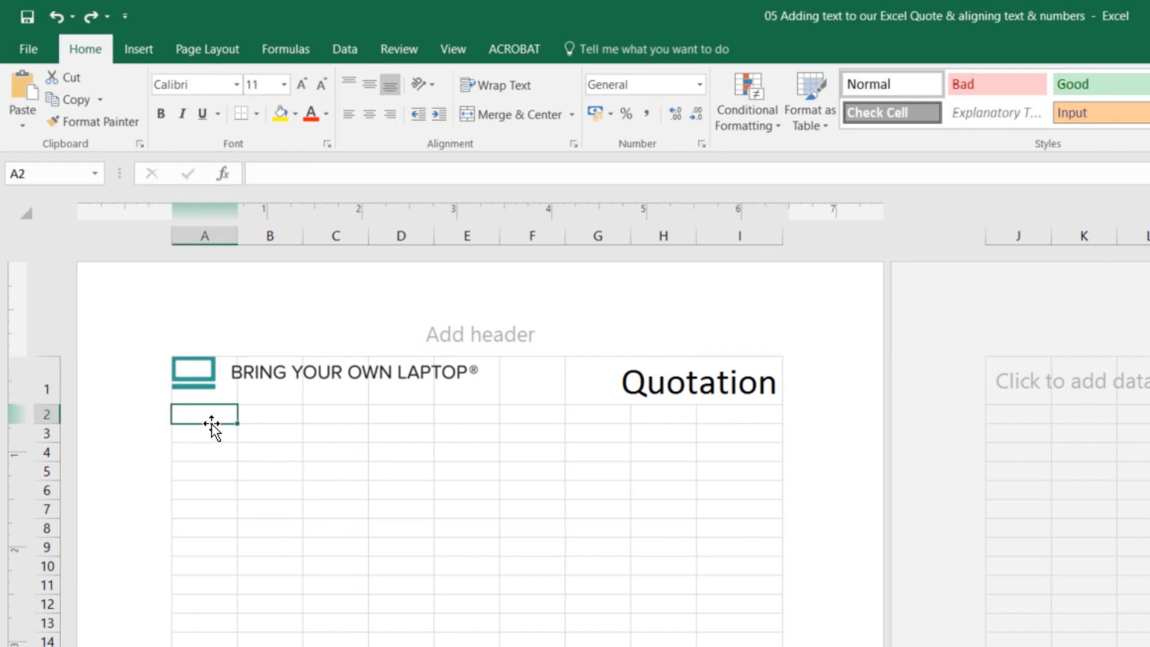
key("Down")
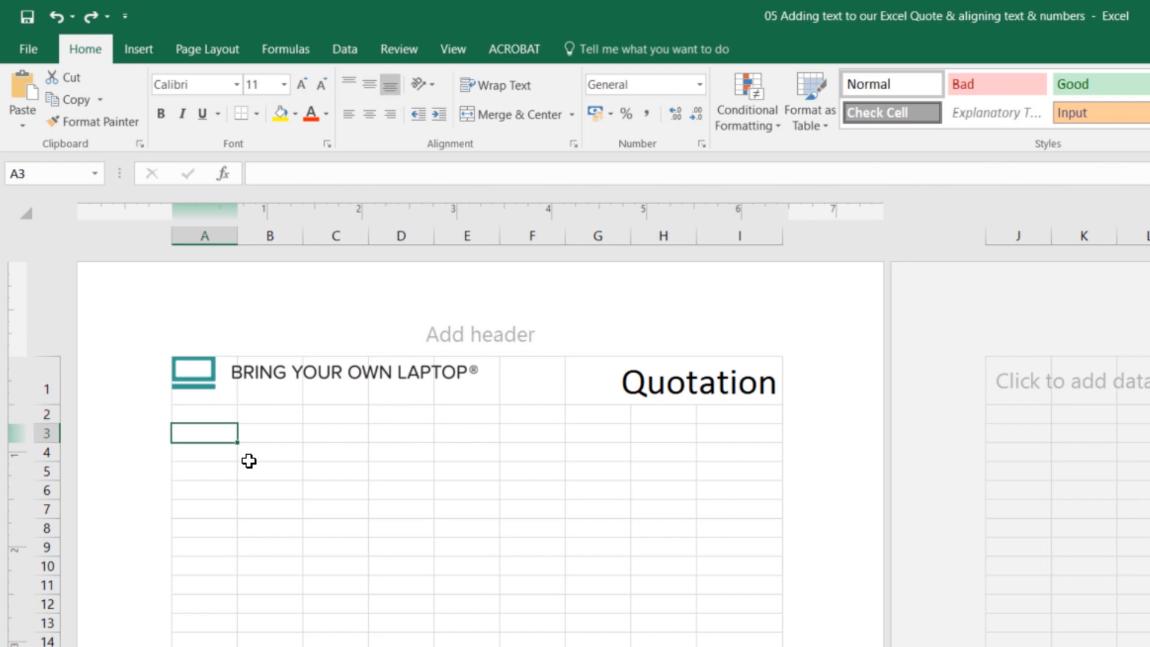
type("66")
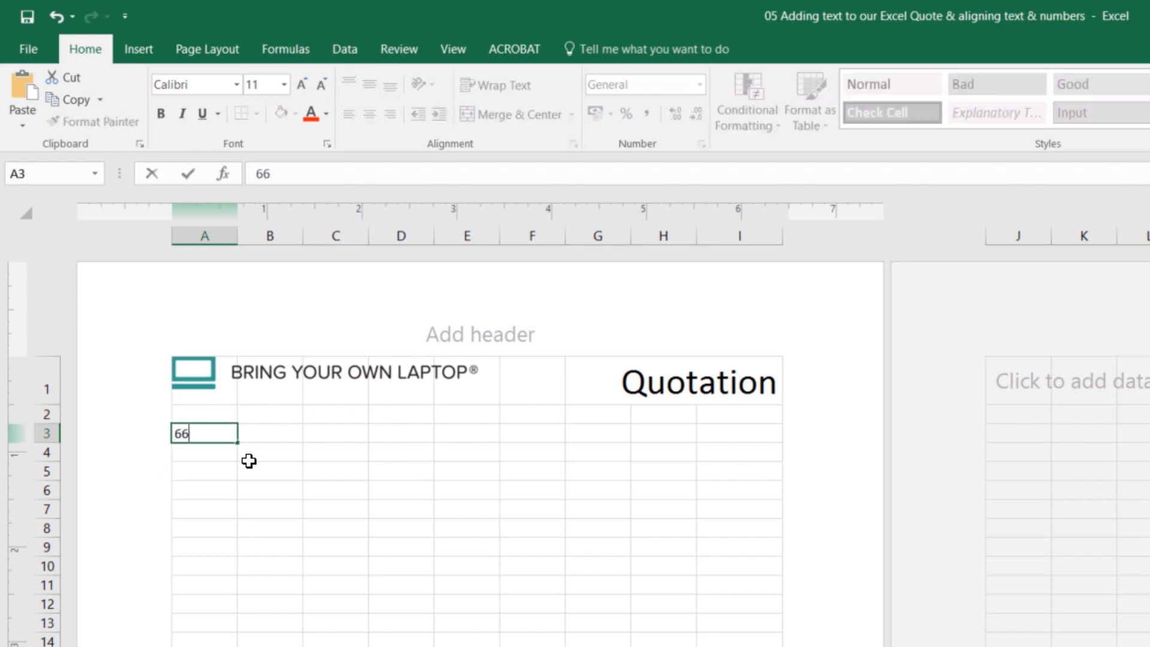
type("6 Great")
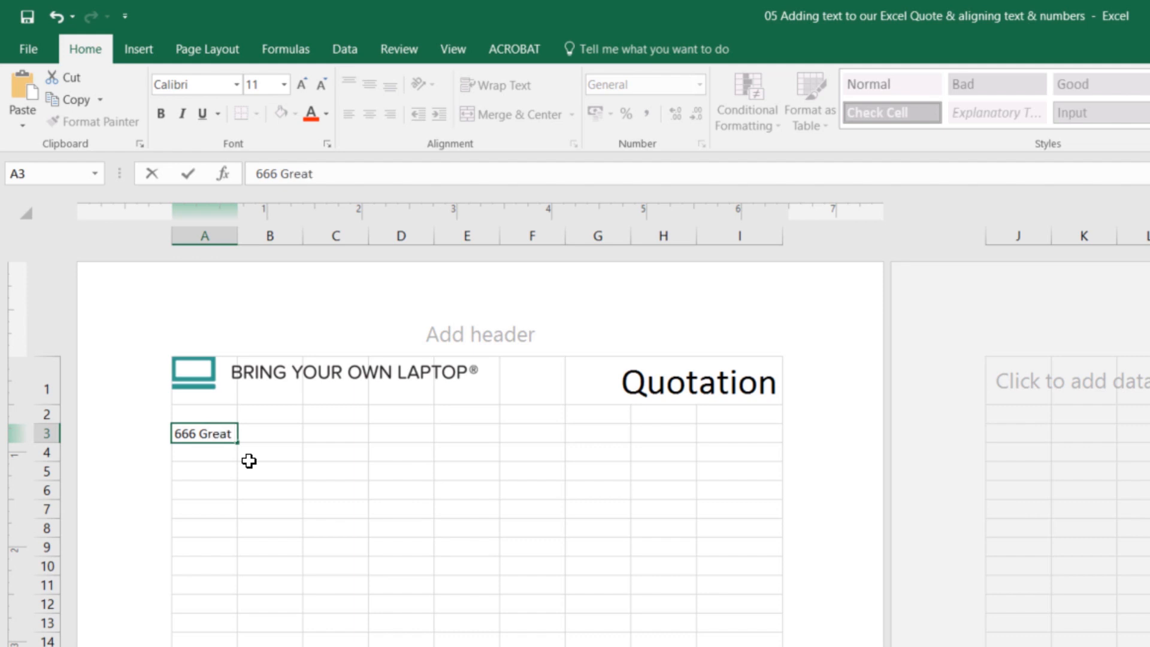
type(" G")
key("BackSpace")
type("sou")
key("BackSpace")
key("BackSpace")
key("BackSpace")
type("South Road")
key("Return")
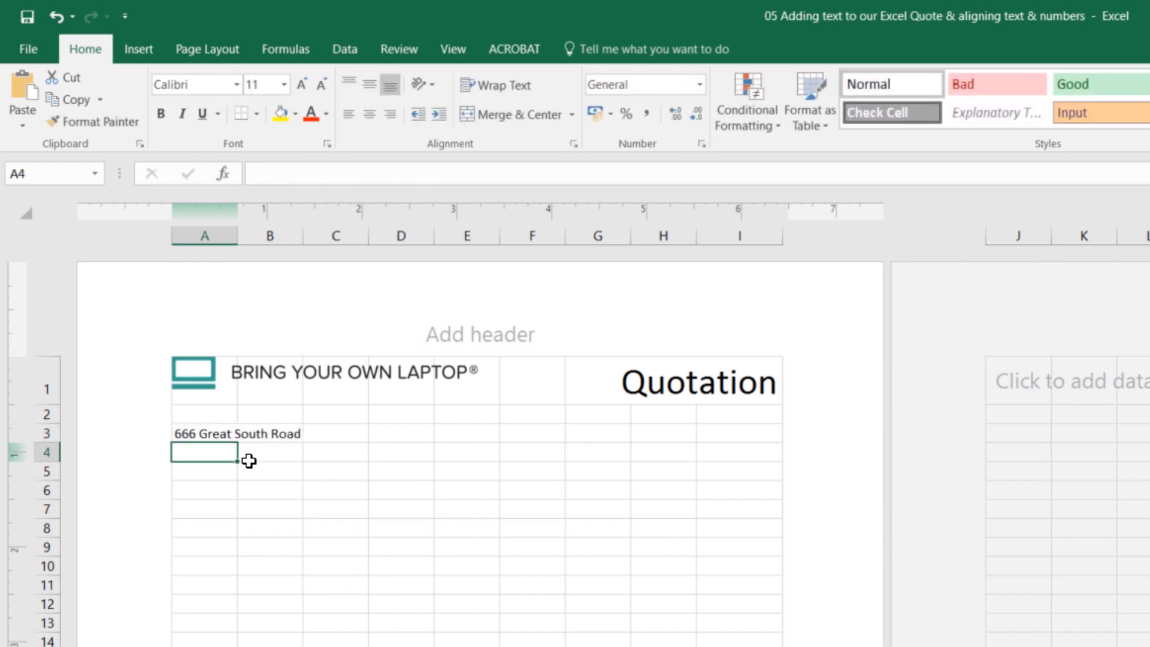
type("Green")
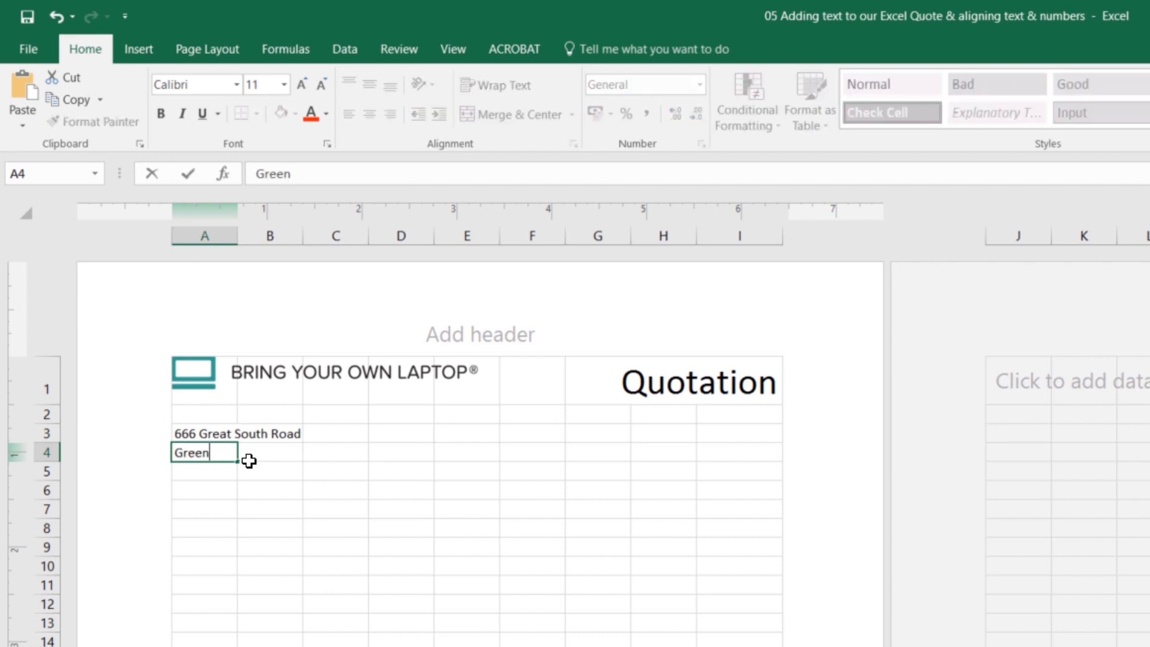
type("lane, Auckland, New Zealand 1024")
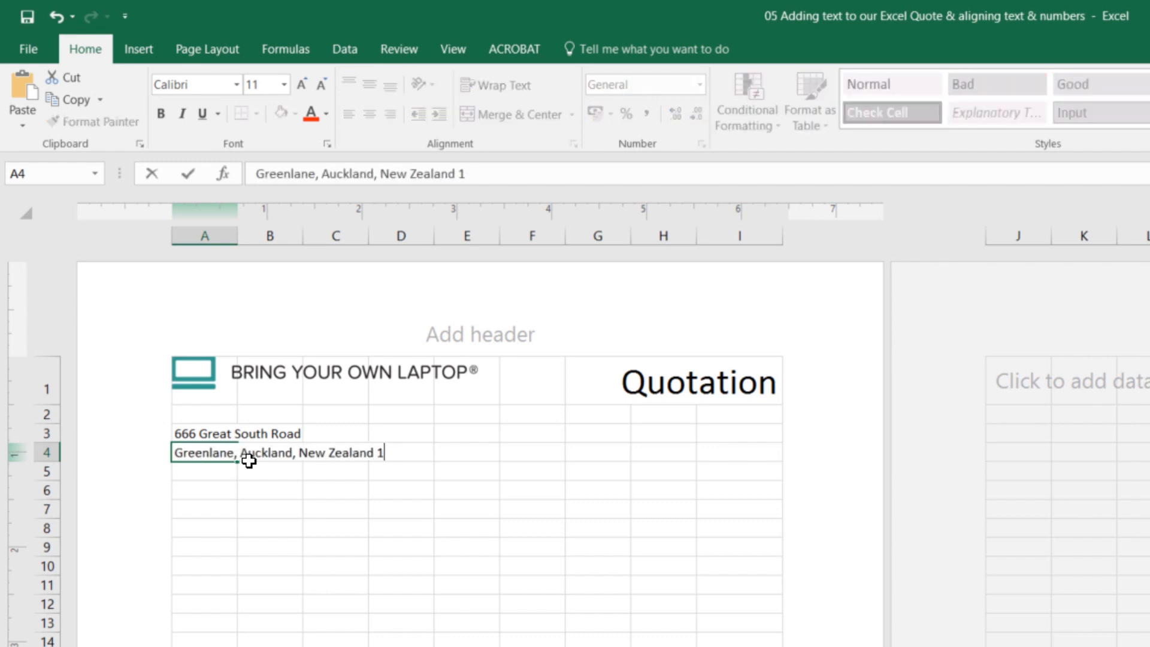
key("Return")
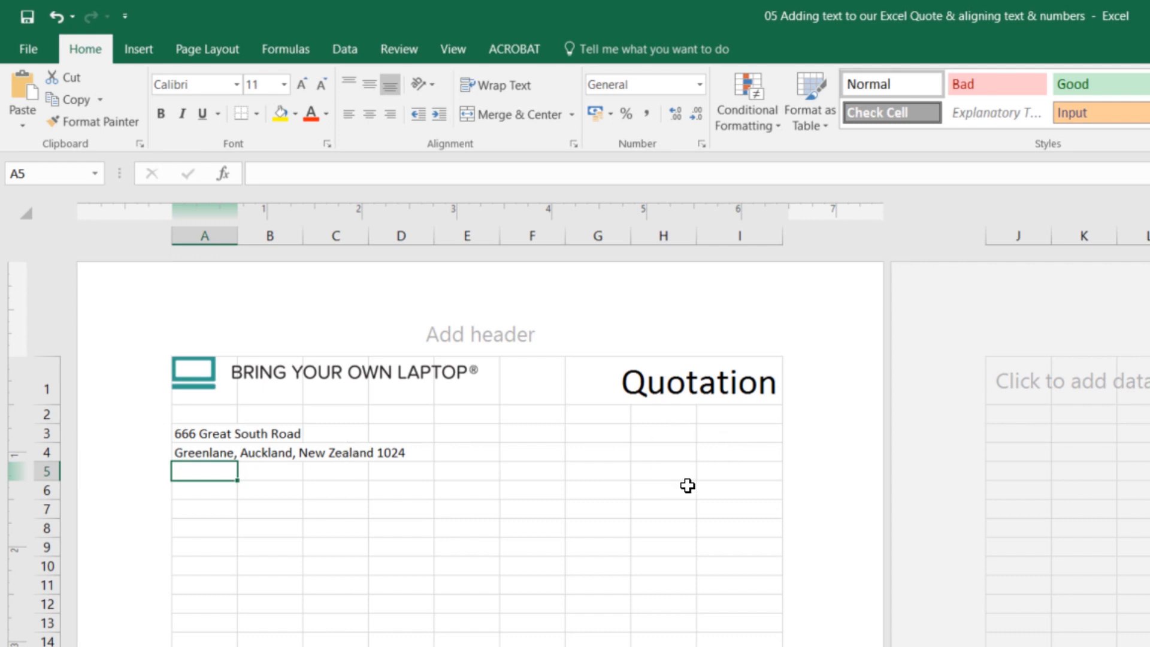
Step: Enter the labels Date:, Quote #: and Valid for: in H3 to H5
left_click(672, 430)
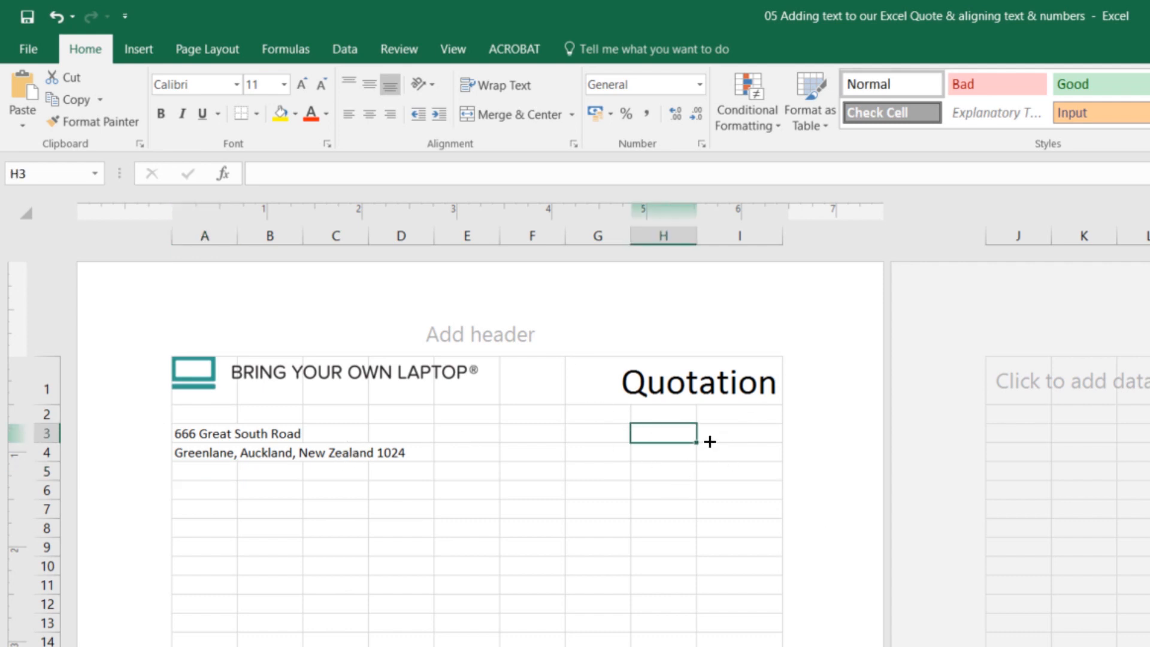
type("Dan")
key("BackSpace")
type("te:")
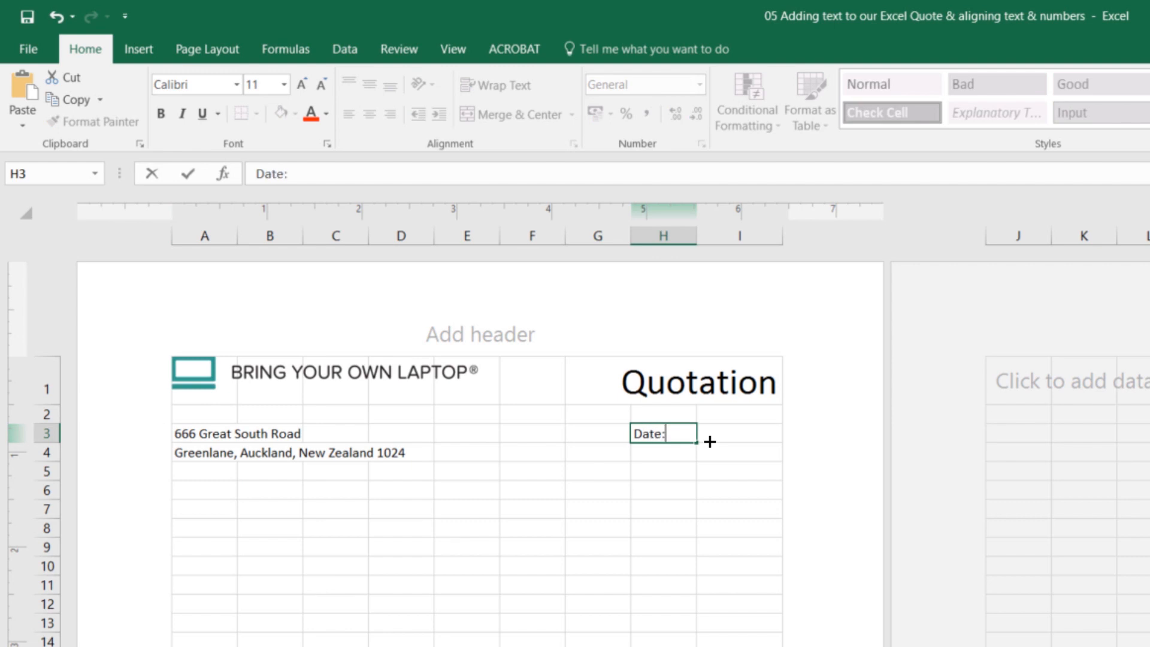
key("Return")
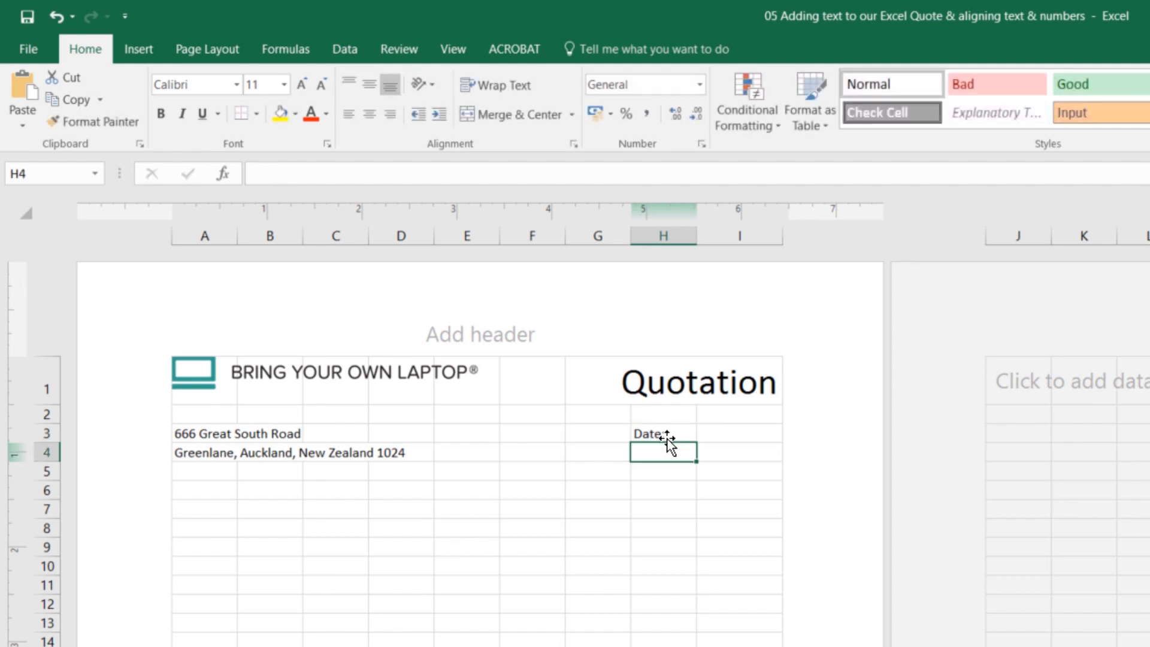
left_click(659, 431)
left_click(670, 450)
type("Quote")
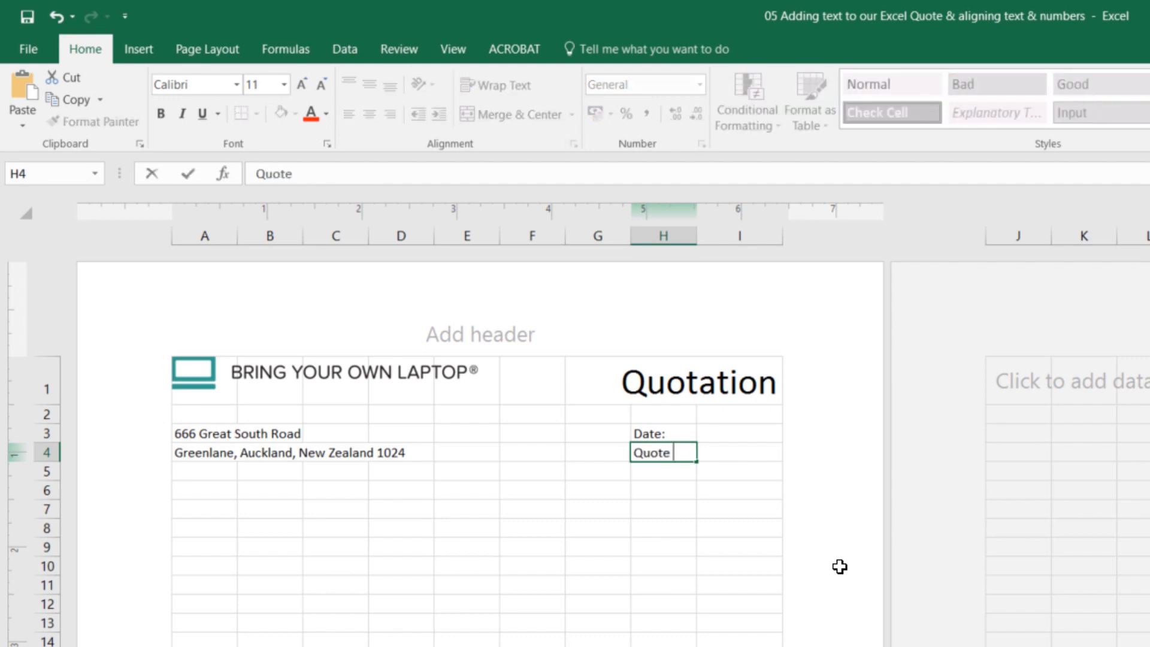
type(" ~")
type("#")
type(":")
key("Return")
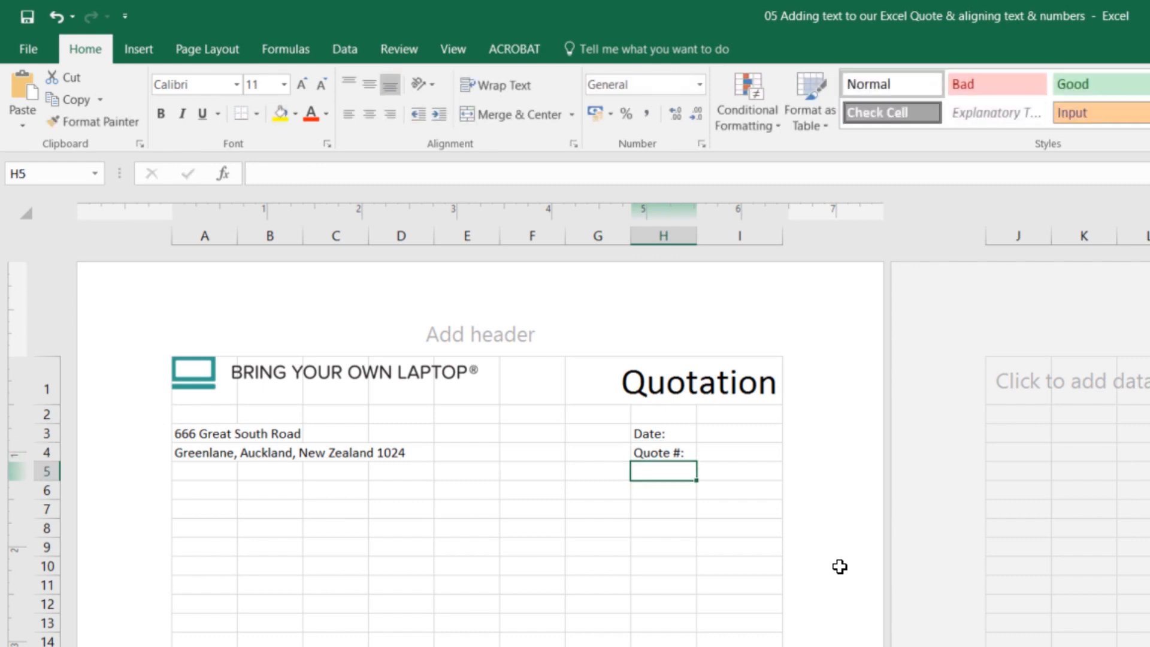
type("Vad")
key("BackSpace")
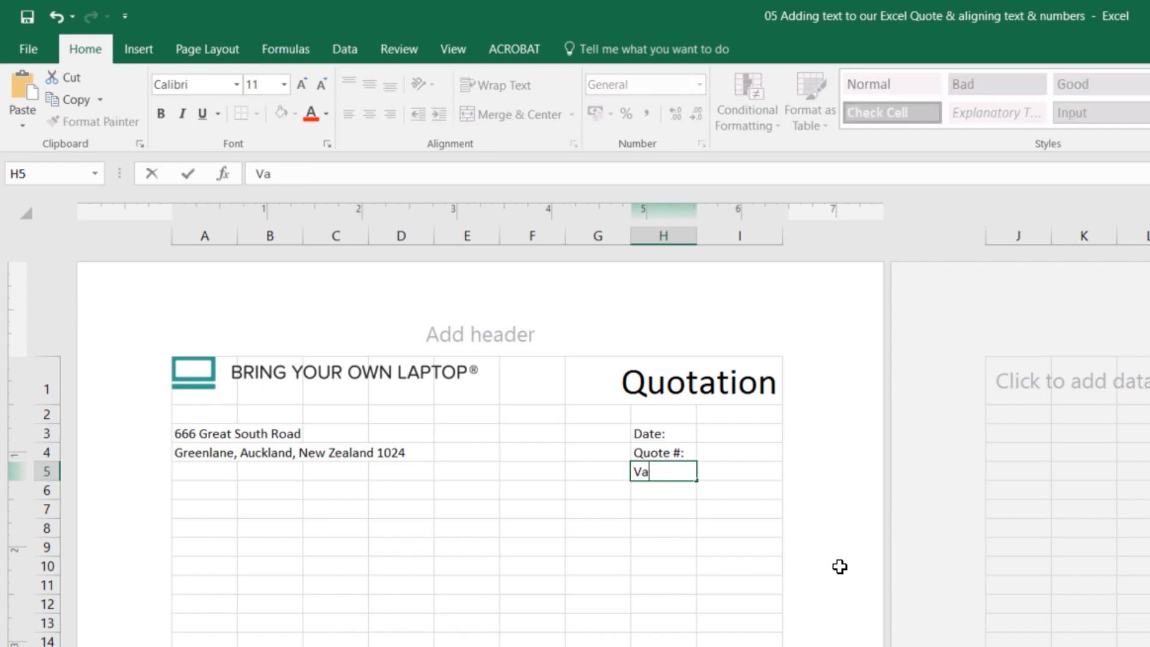
type("lid for")
key("Up")
key("Up")
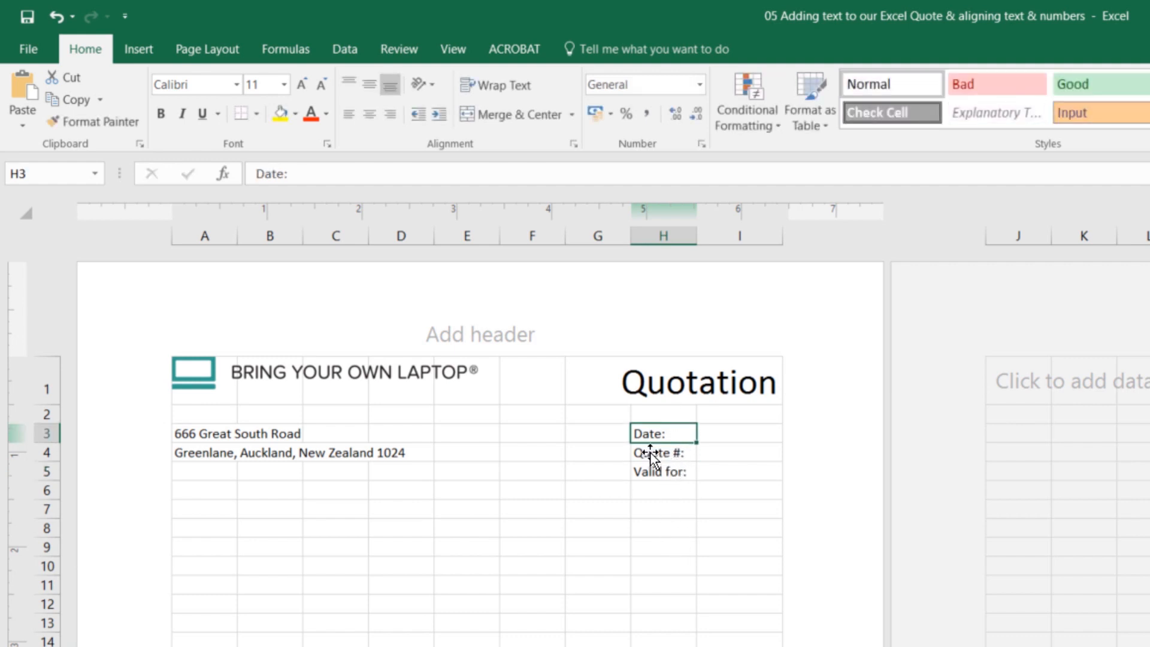
Step: Right-align the three labels in H3:H5
left_click(755, 434)
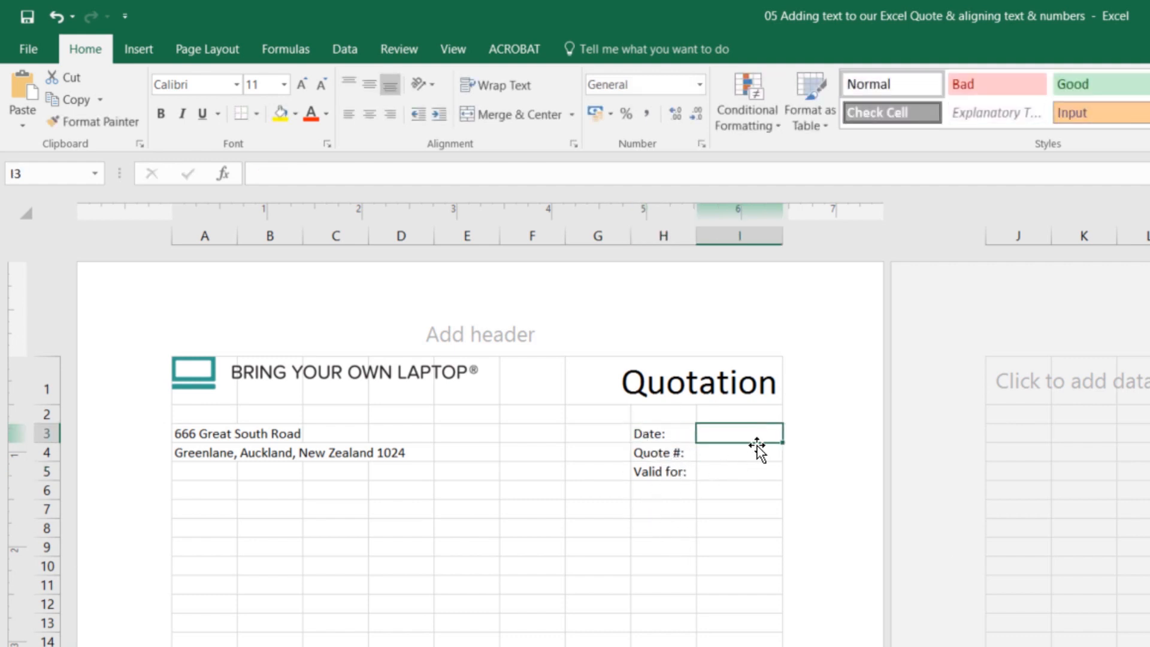
left_click_drag(663, 436, 680, 476)
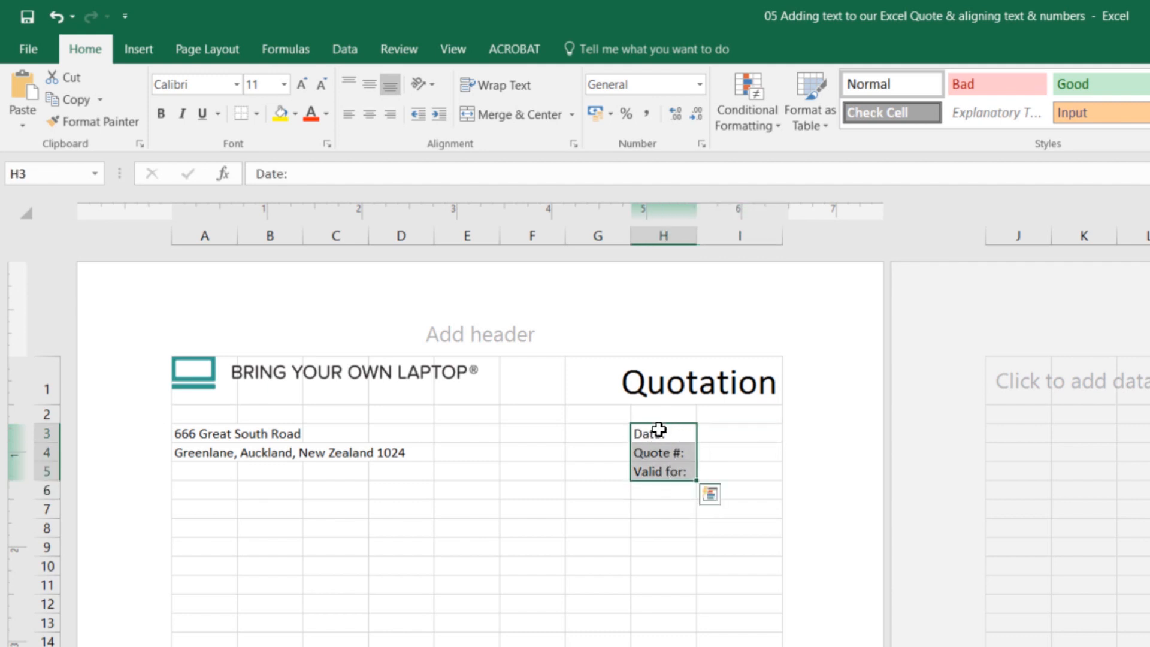
left_click(389, 114)
left_click(724, 432)
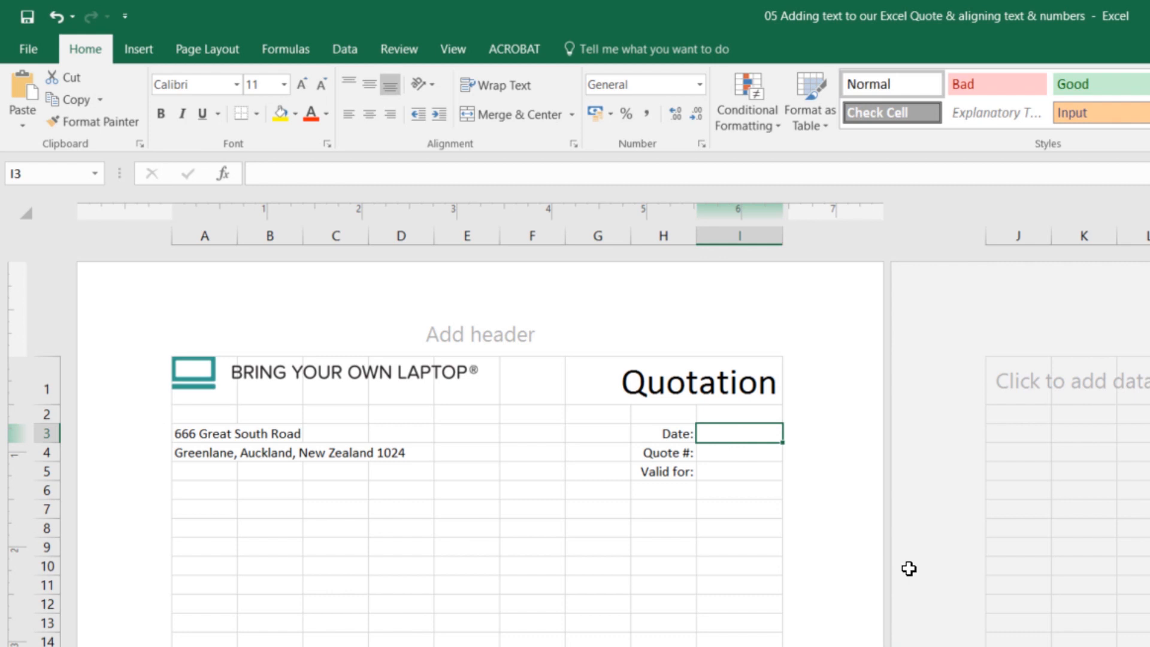
Step: Enter the quote number 99 in cell I4 after a few trial values
key("Return")
type("100")
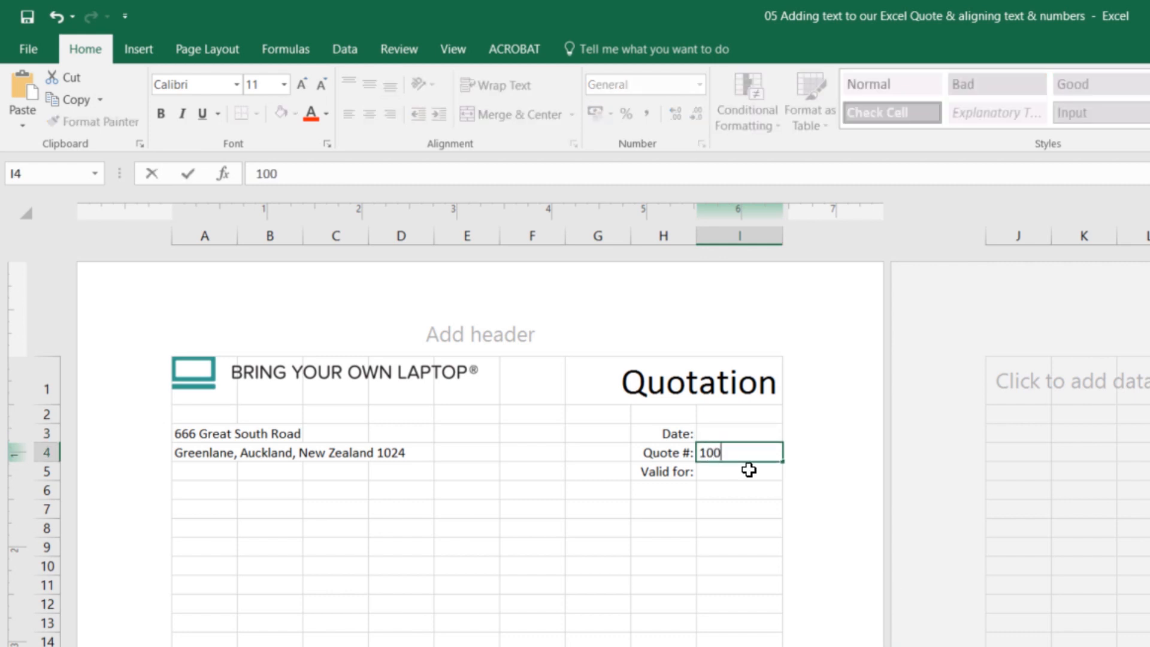
key("BackSpace")
key("BackSpace")
key("BackSpace")
type("a6b3")
key("BackSpace")
key("BackSpace")
key("BackSpace")
key("BackSpace")
type("1444")
key("BackSpace")
key("BackSpace")
key("BackSpace")
key("BackSpace")
type("99")
key("BackSpace")
key("BackSpace")
type("0099")
key("Return")
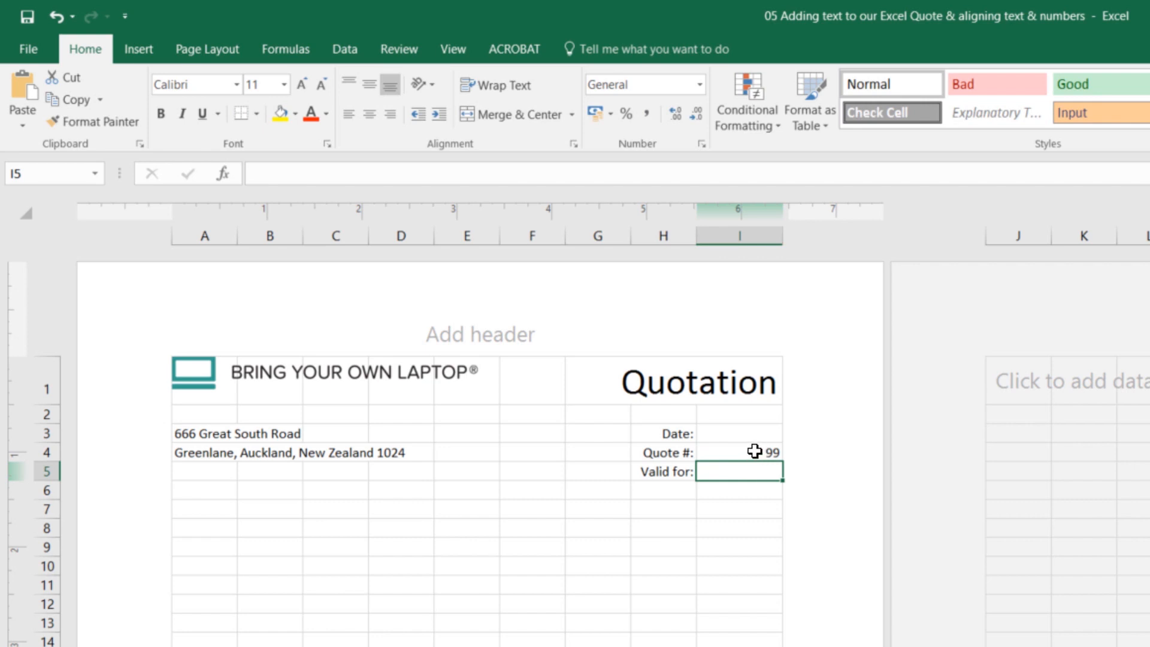
left_click(752, 450)
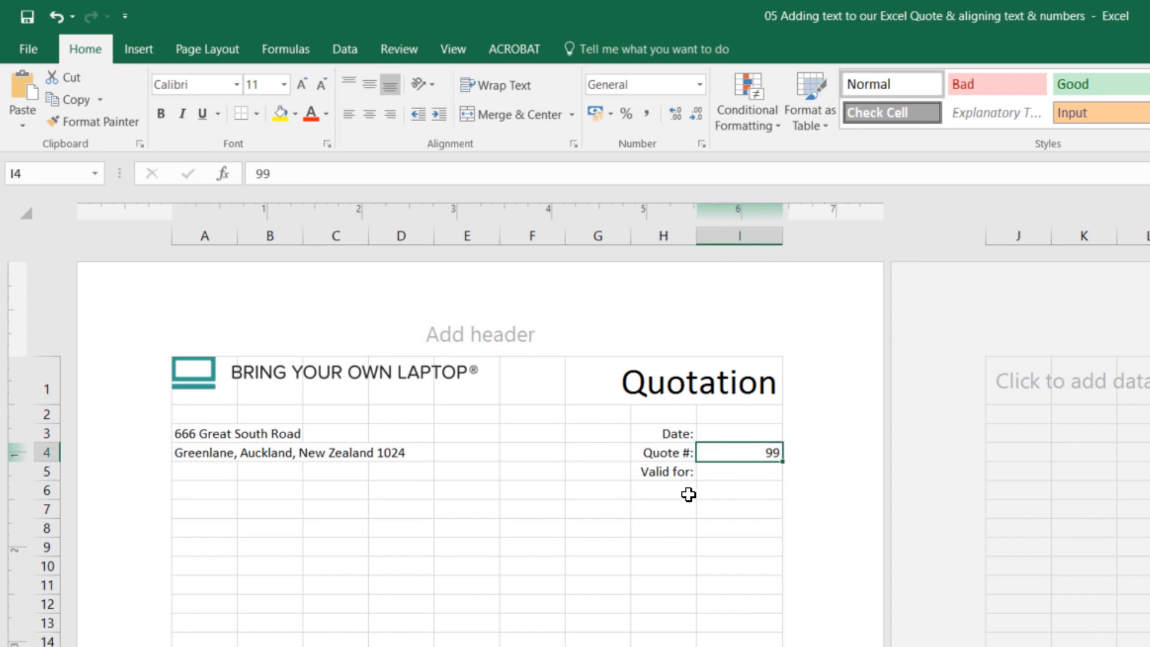
Step: Type test entries into D7 and D8, then undo them
left_click(411, 508)
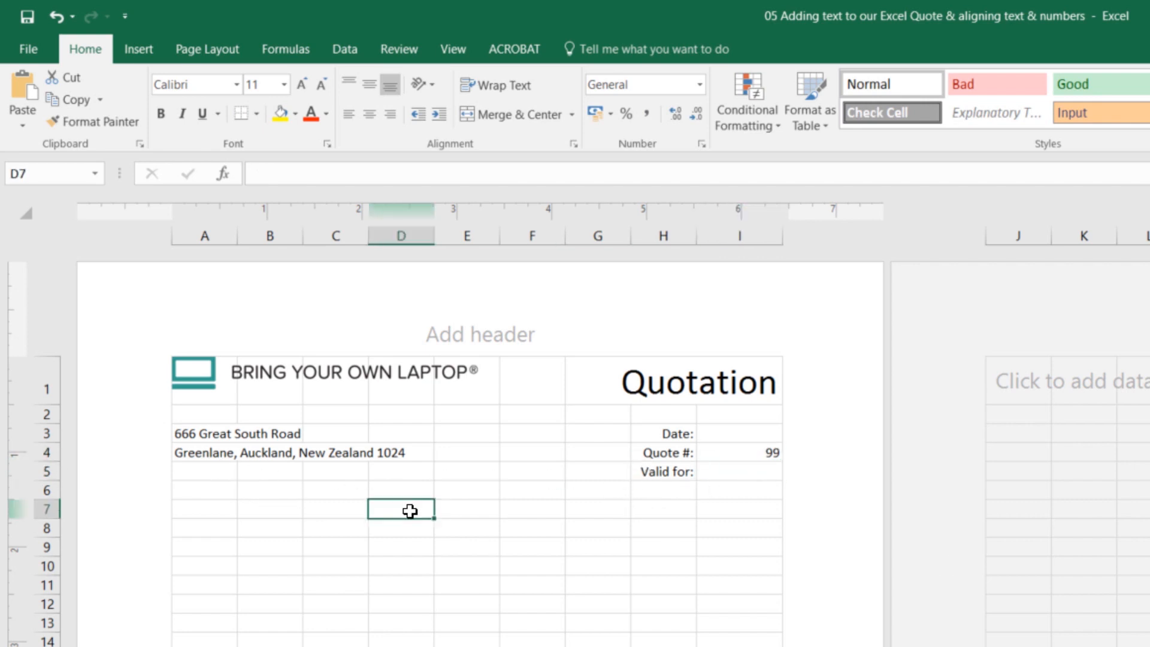
type("dfsdsfds")
key("Return")
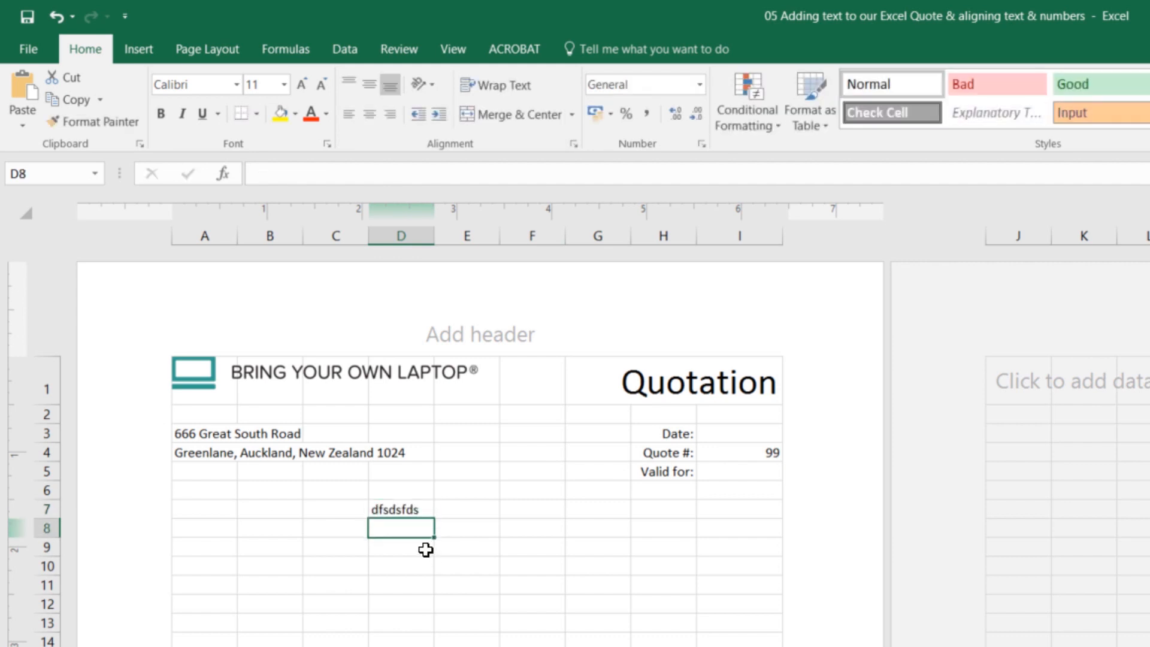
type("65465")
key("Return")
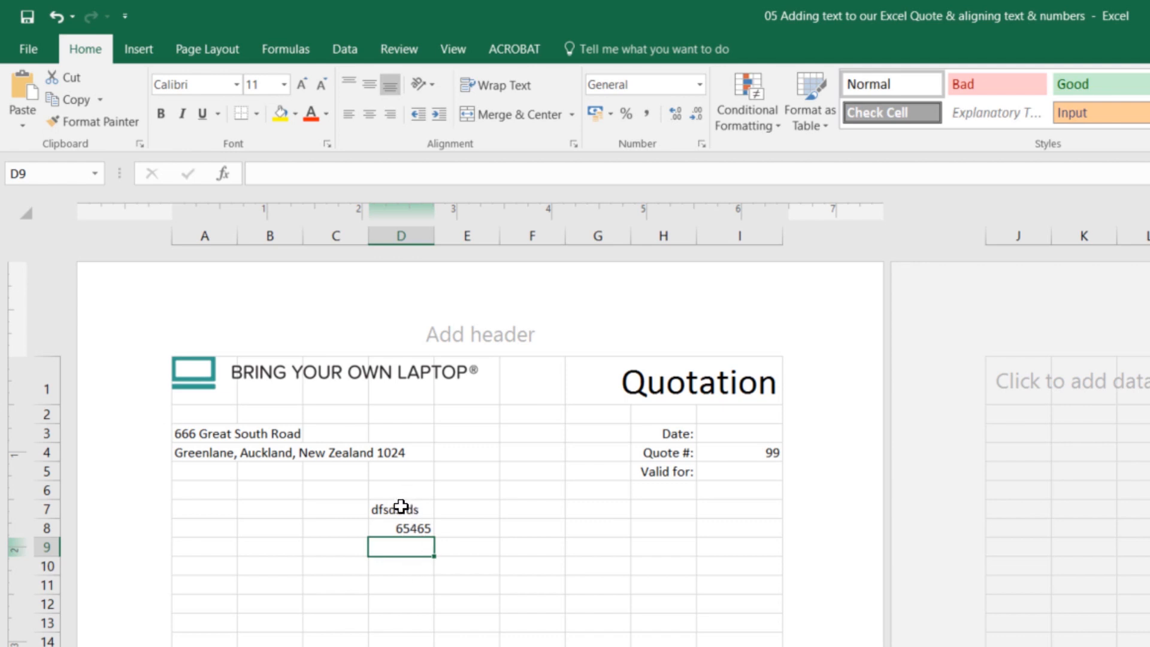
key("ctrl+z")
key("ctrl+z")
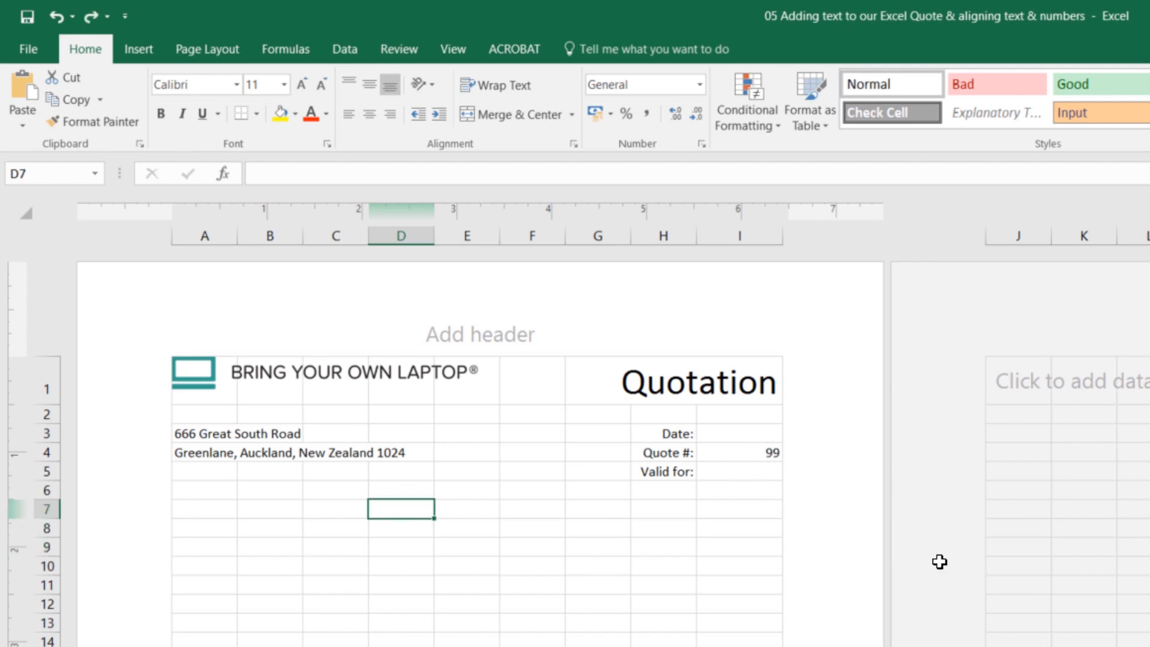
left_click(769, 455)
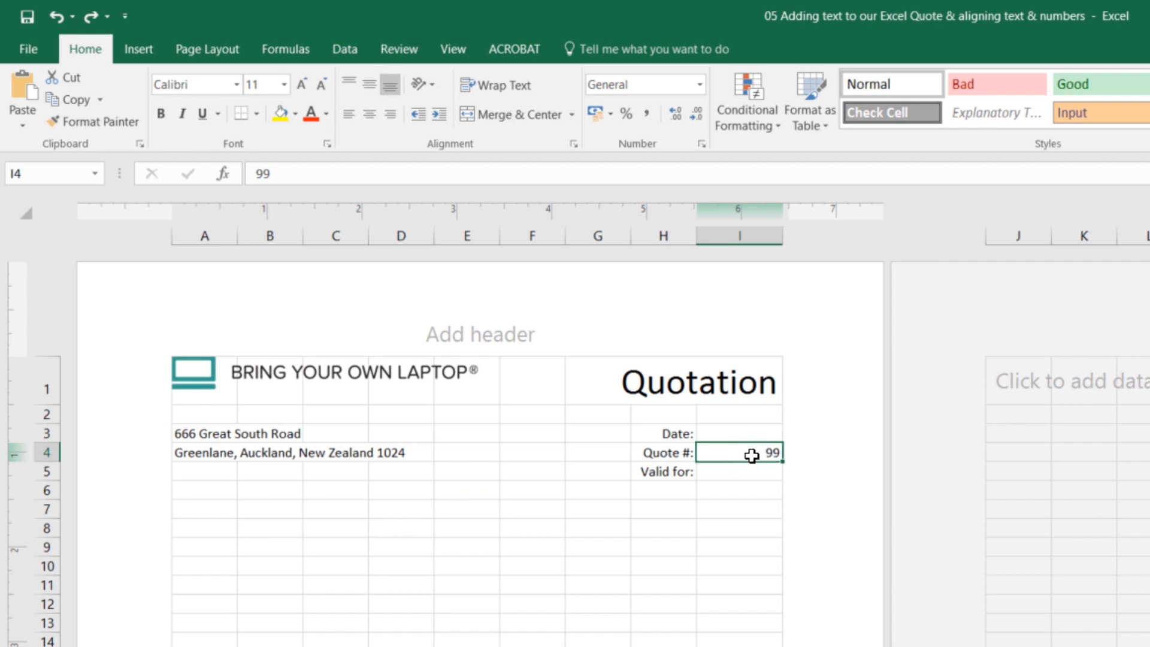
Step: Left-align I4, format it as Text, and change the quote number to 0099
left_click(348, 114)
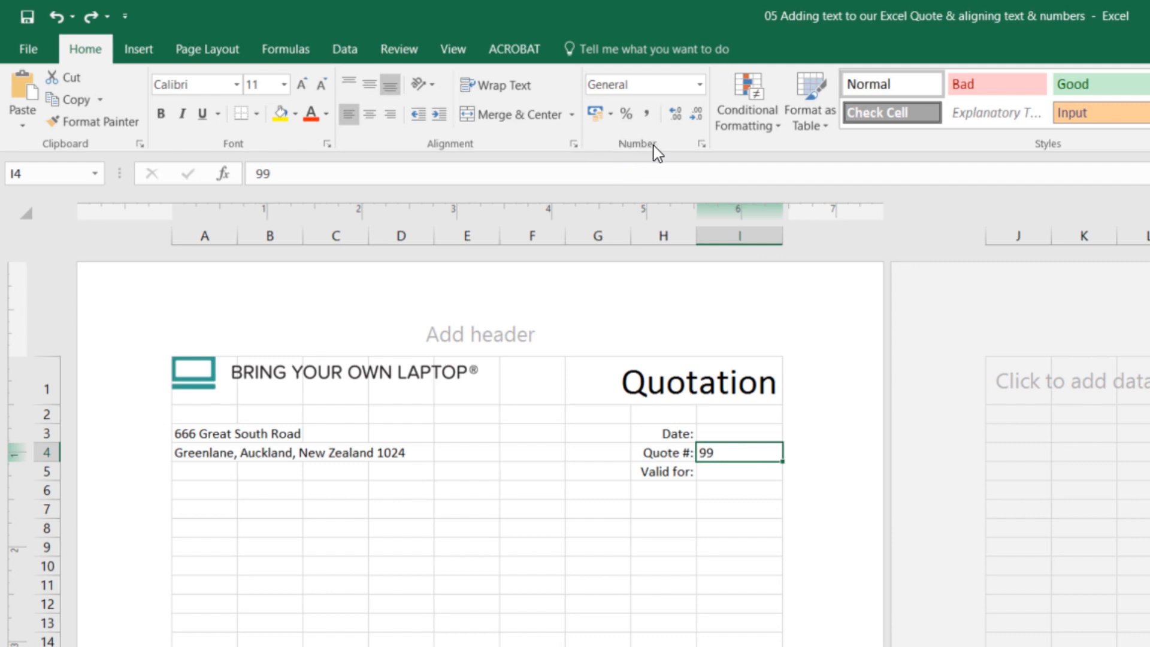
left_click(700, 83)
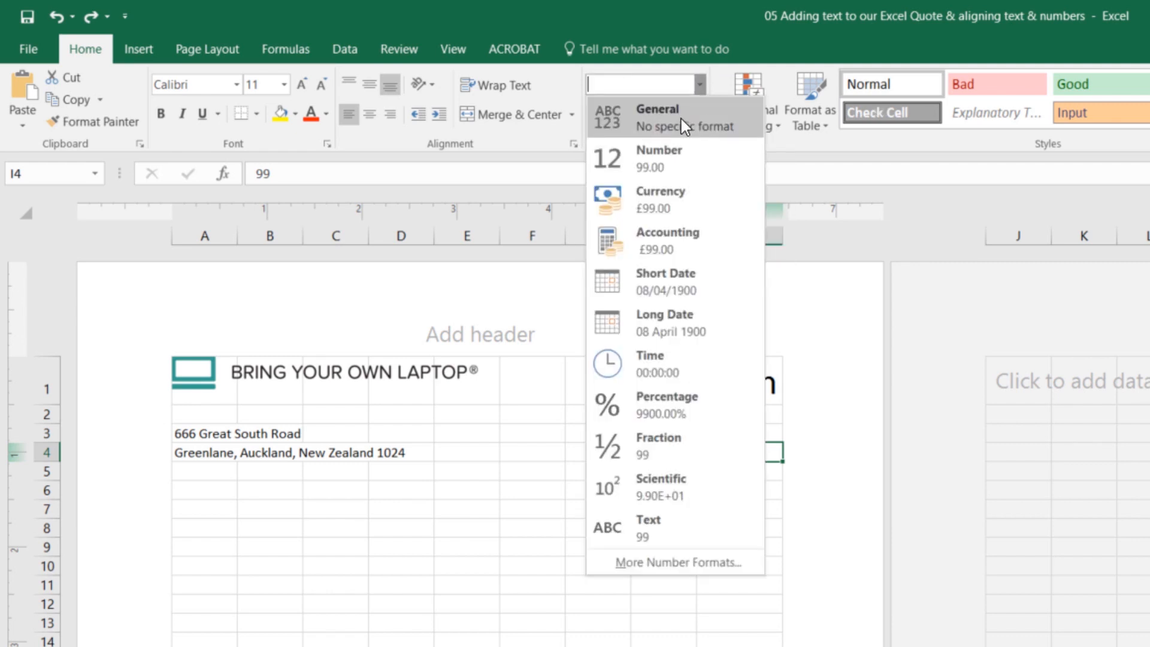
left_click(671, 527)
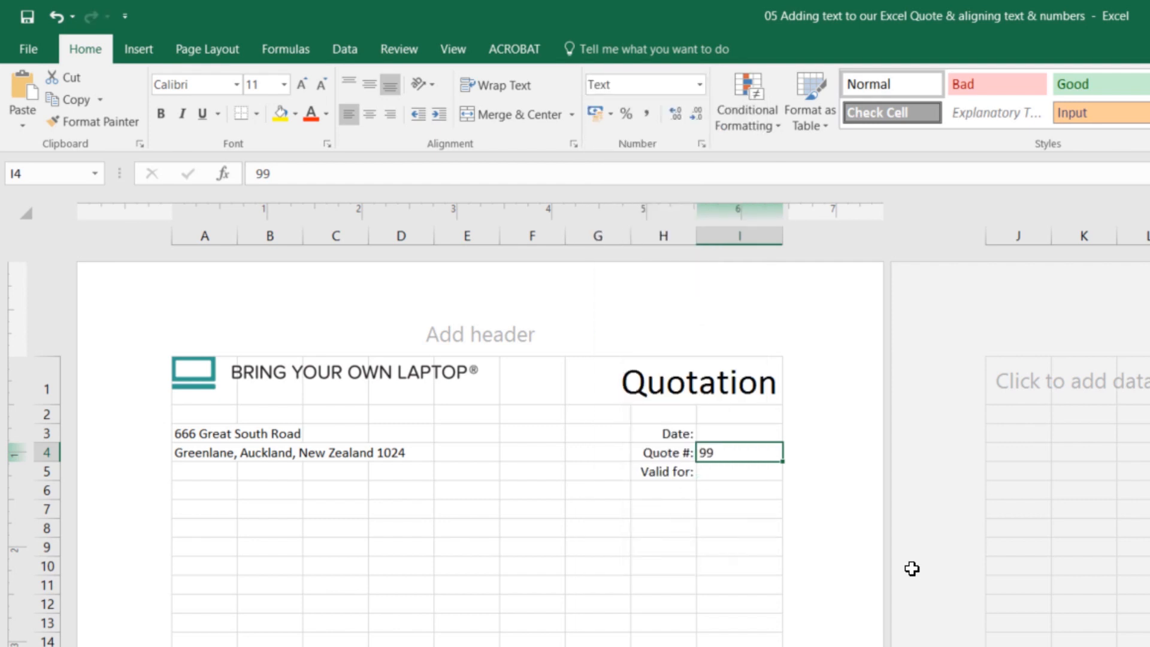
double_click(745, 454)
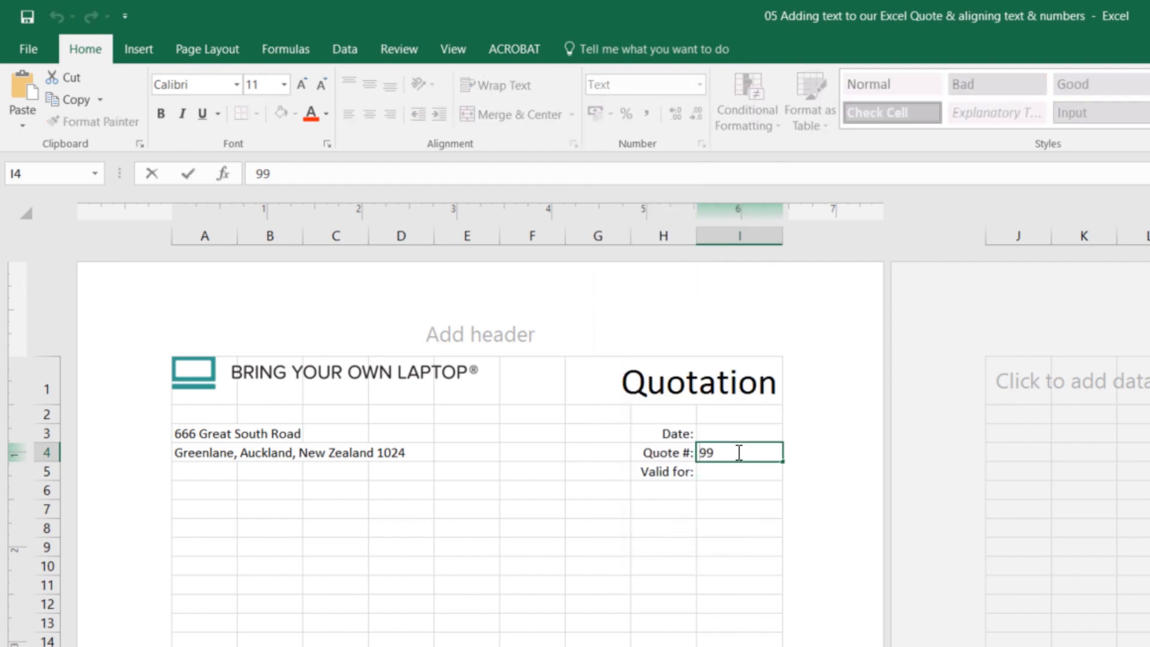
key("Home")
type("00")
key("Return")
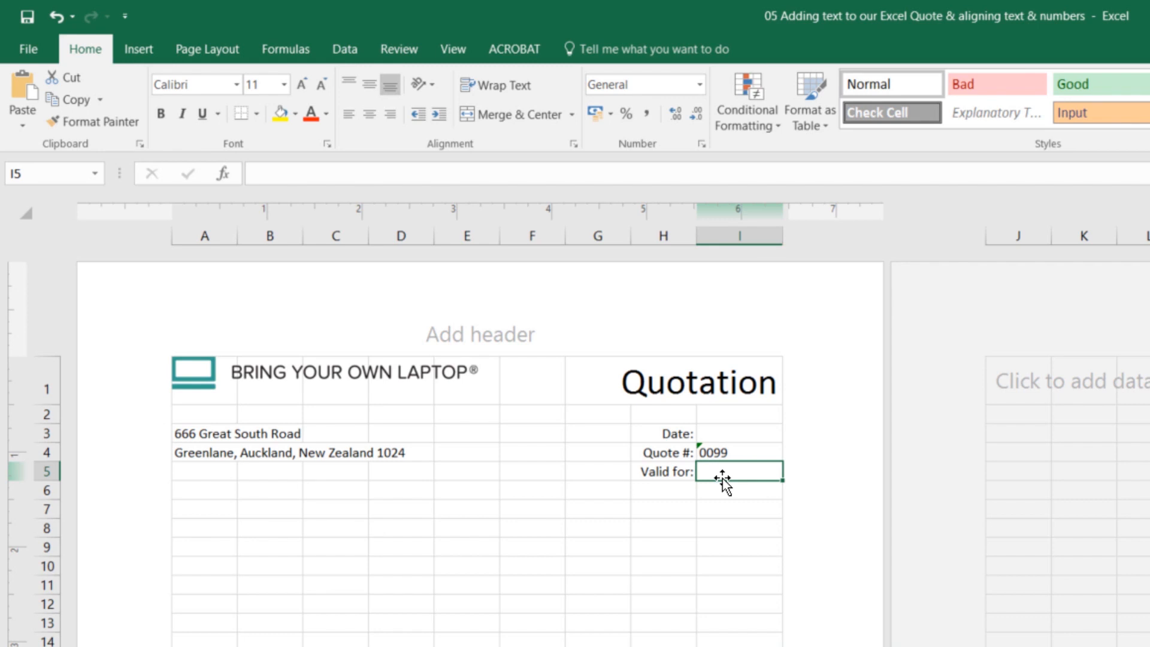
Step: Enter 30 Days as the Valid for value in I5, undoing an accidental label move
type("30 Days")
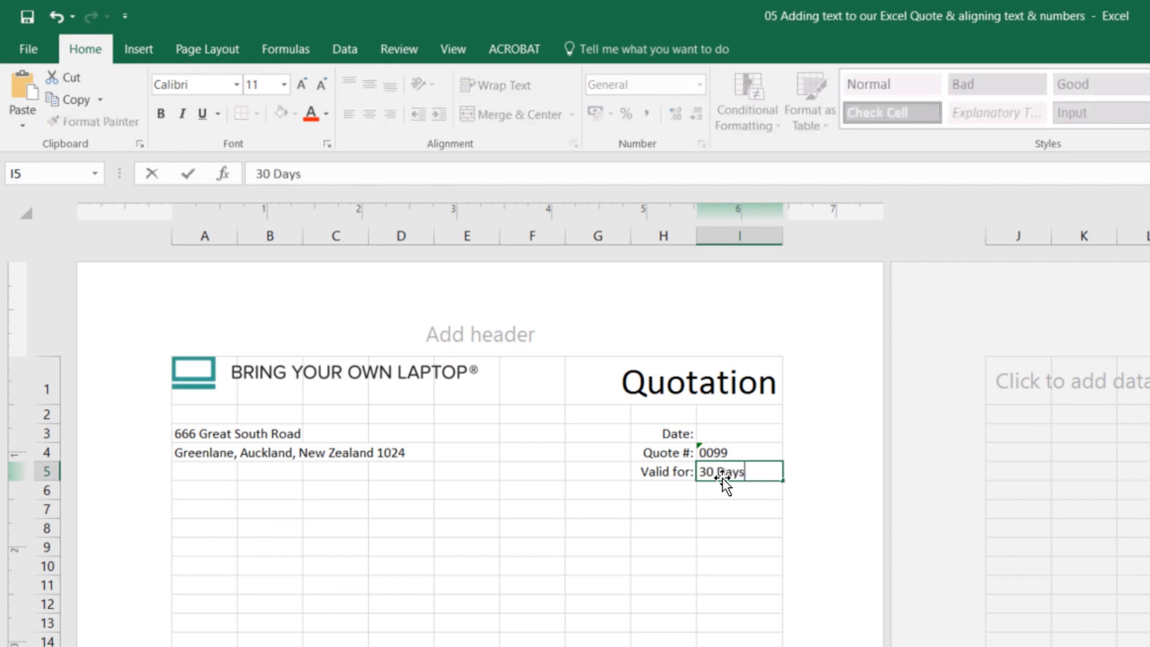
key("Return")
left_click(744, 453)
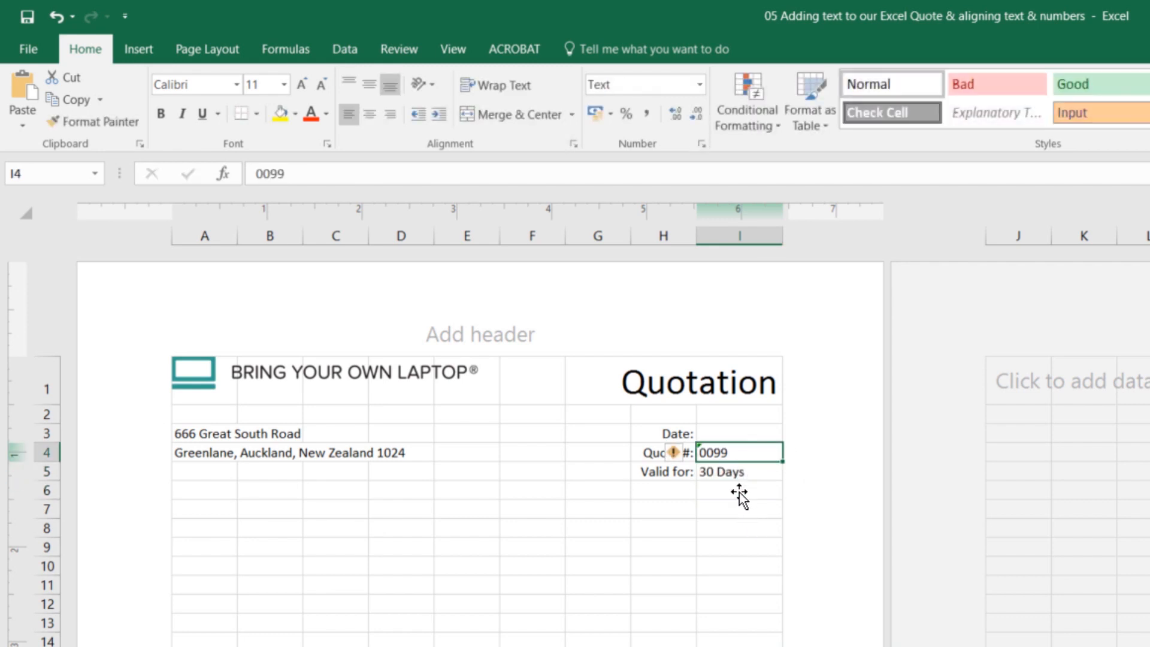
left_click(723, 434)
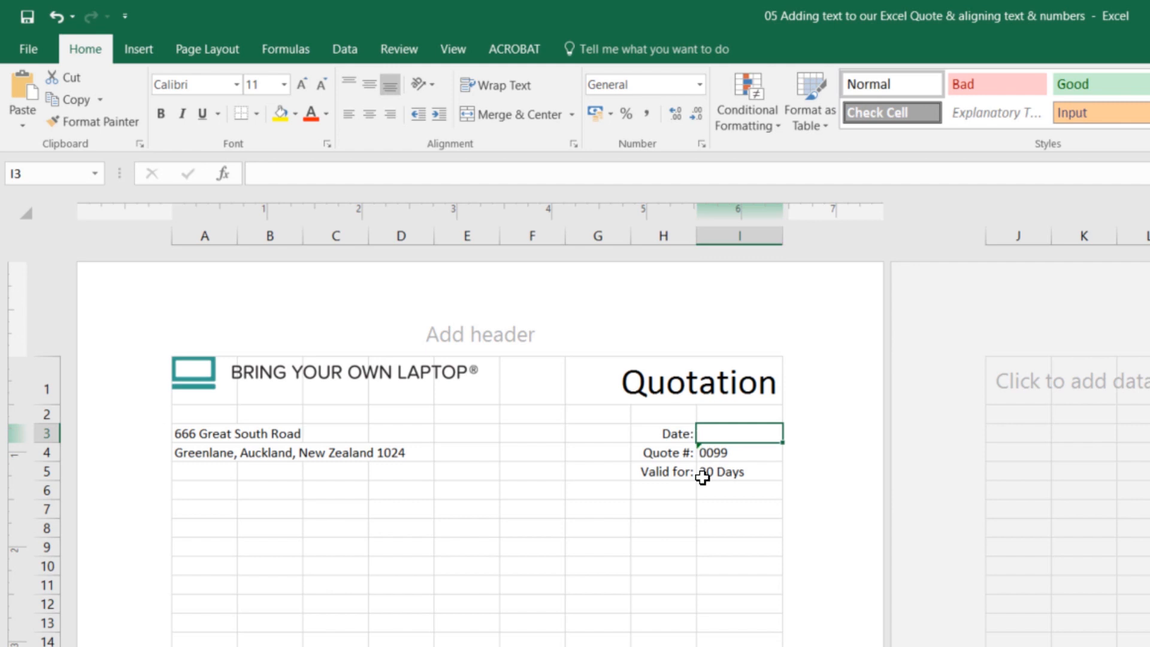
left_click(739, 479, "shift")
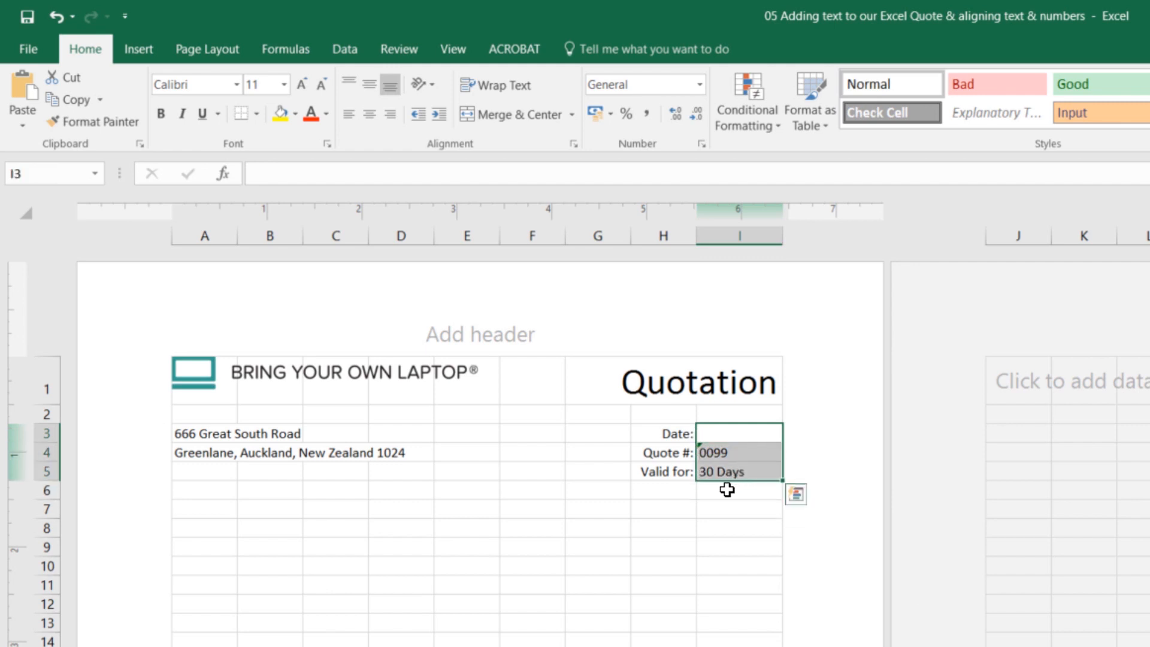
left_click(654, 433)
left_click(658, 471, "shift")
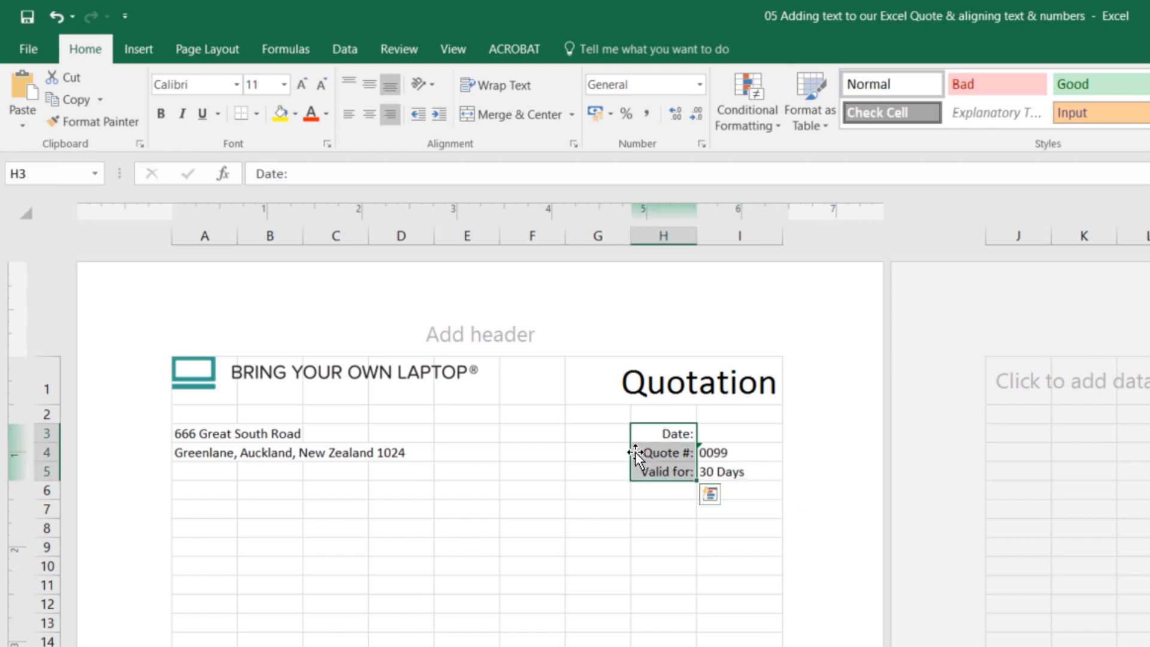
mouse_move(633, 453)
left_mouse_down()
mouse_move(590, 433)
mouse_move(623, 454)
left_mouse_up()
left_click(677, 414)
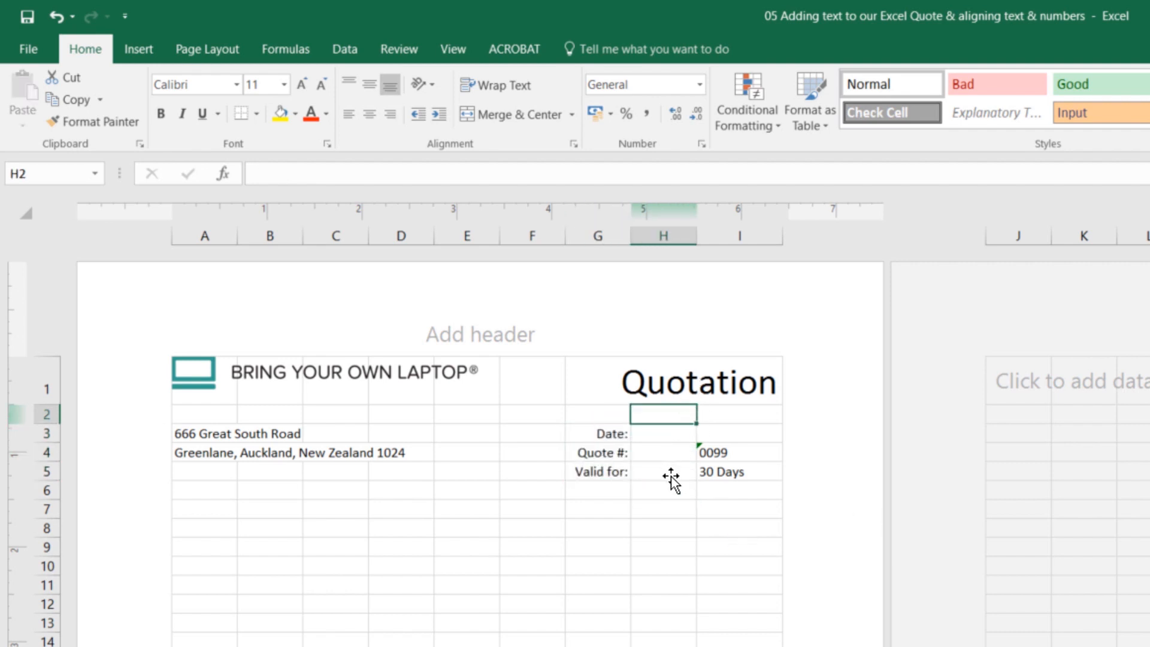
key("ctrl+z")
left_click(718, 470)
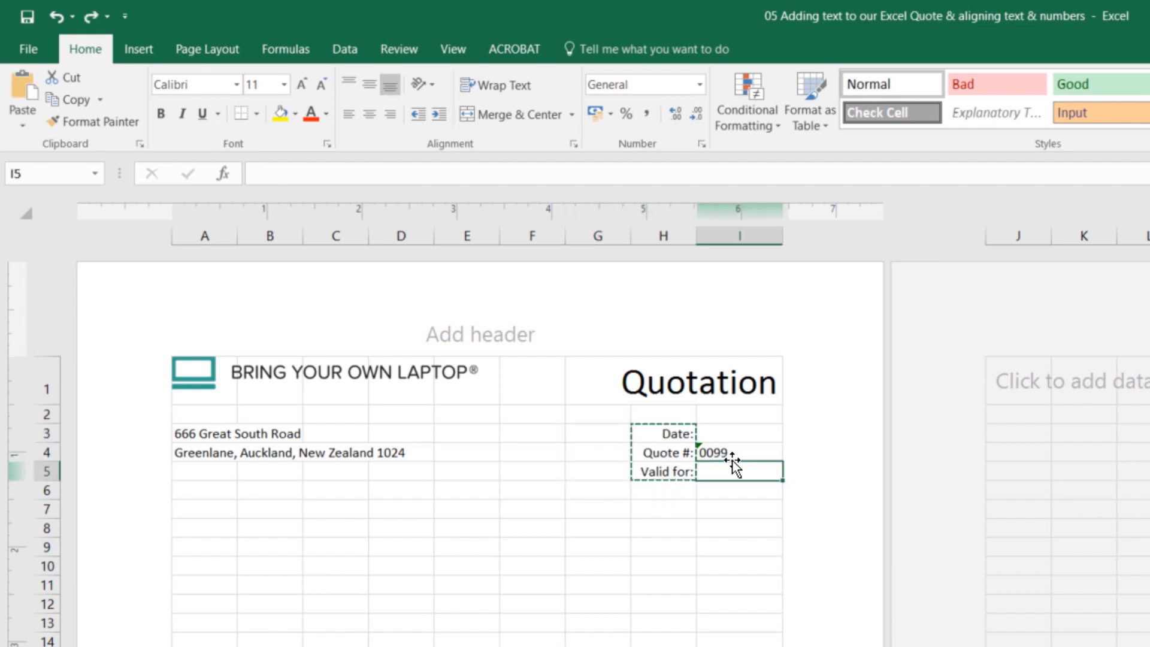
type("30 Days")
Step: Increase the indent of the values in I3:I5 by one step
left_click(729, 432, "shift")
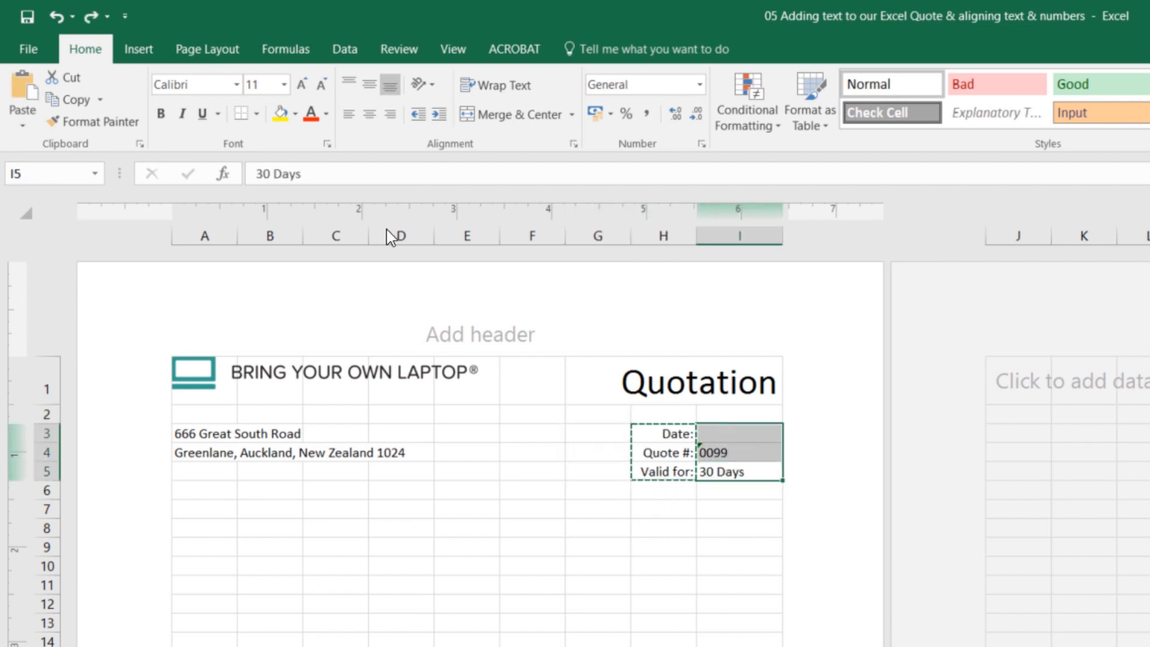
left_click(441, 116)
left_click(714, 488)
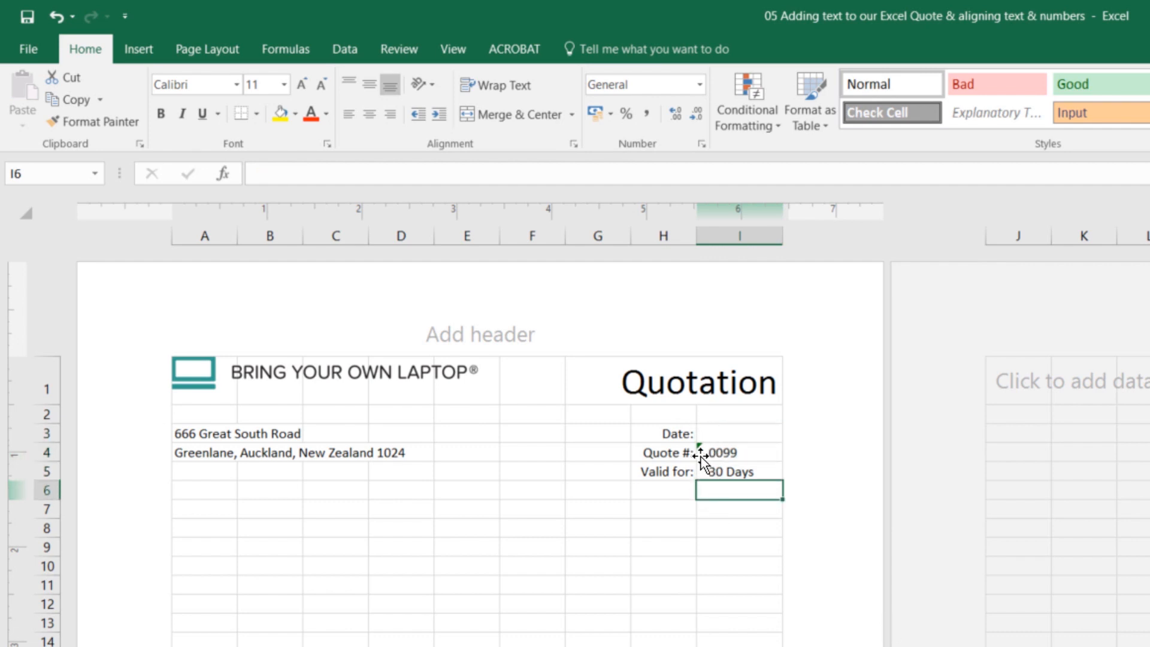
left_click(753, 467)
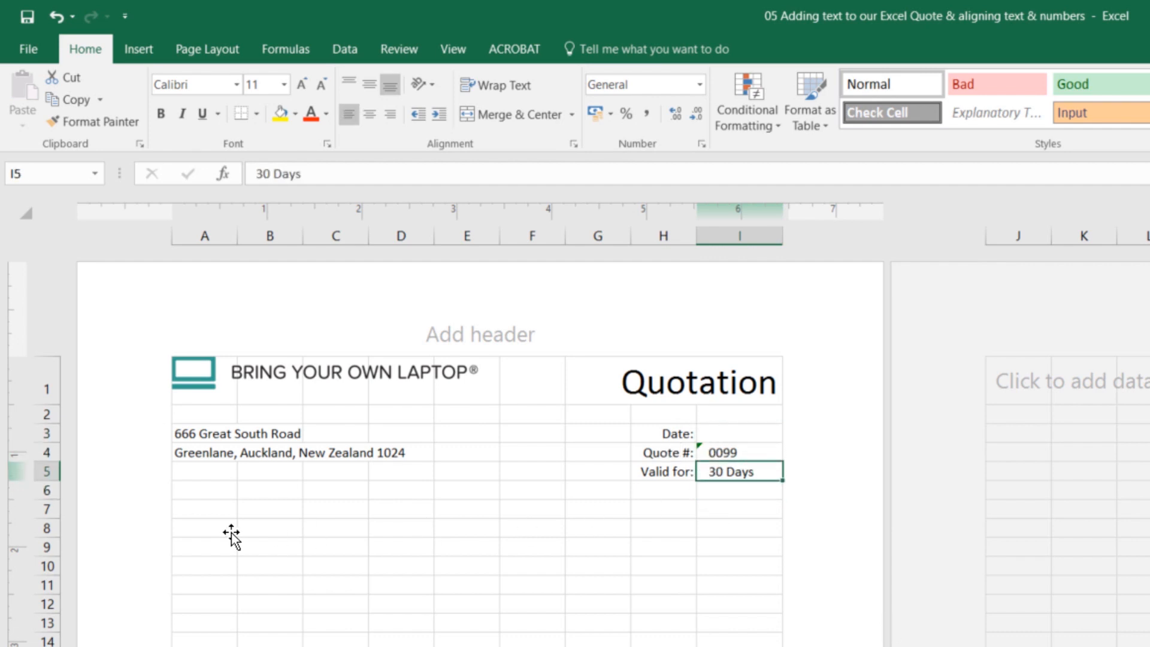
Step: Add a bold 'Client Details' heading in A7
left_click(217, 506)
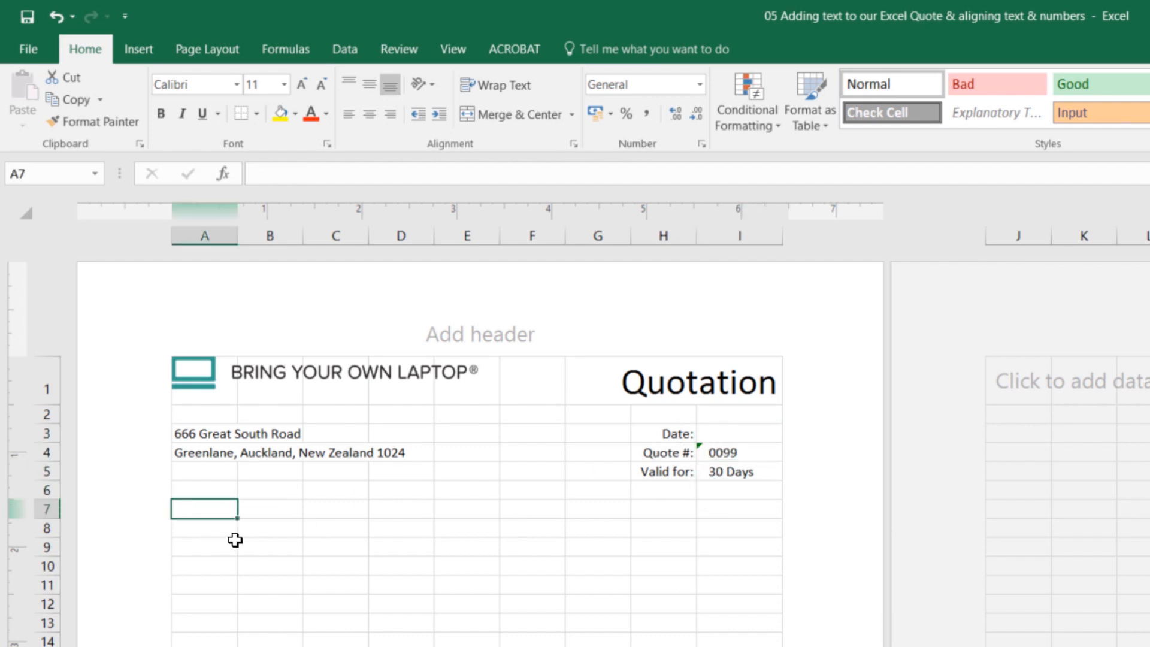
type("Clie")
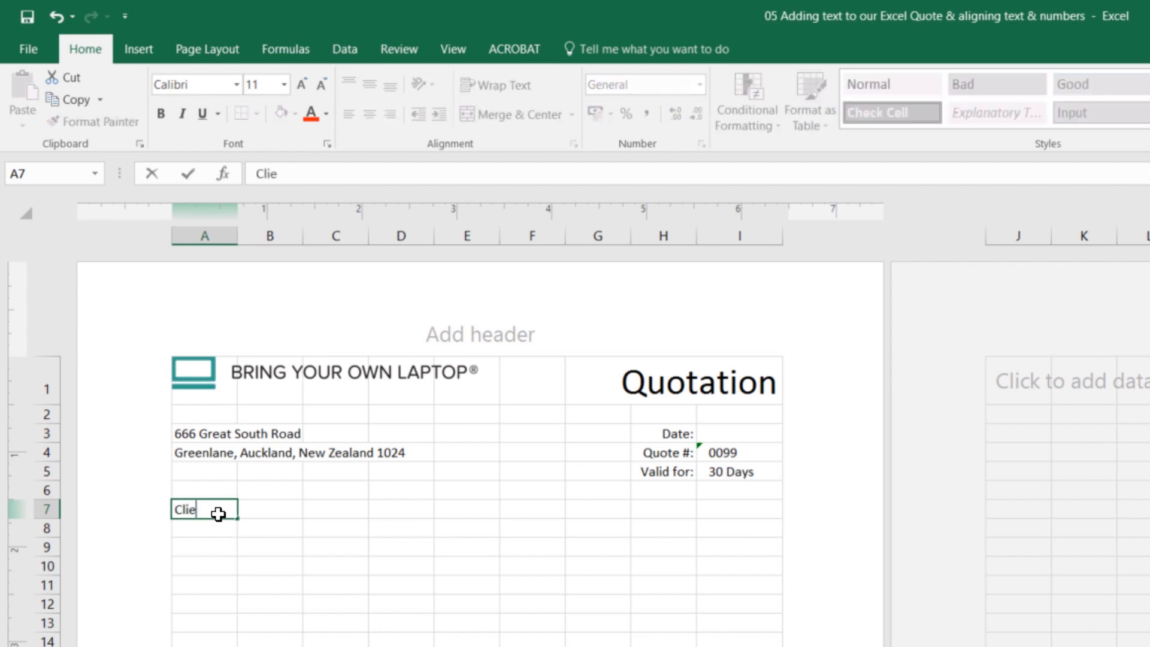
type("nt Details")
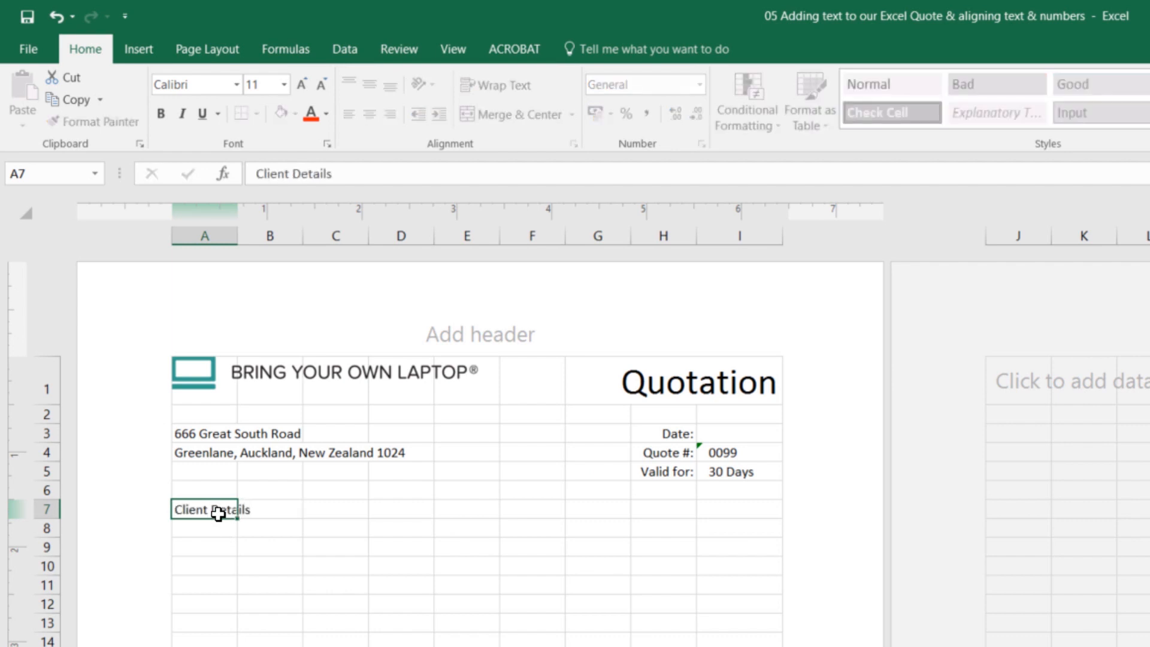
key("Return")
left_click(214, 509)
key("ctrl+b")
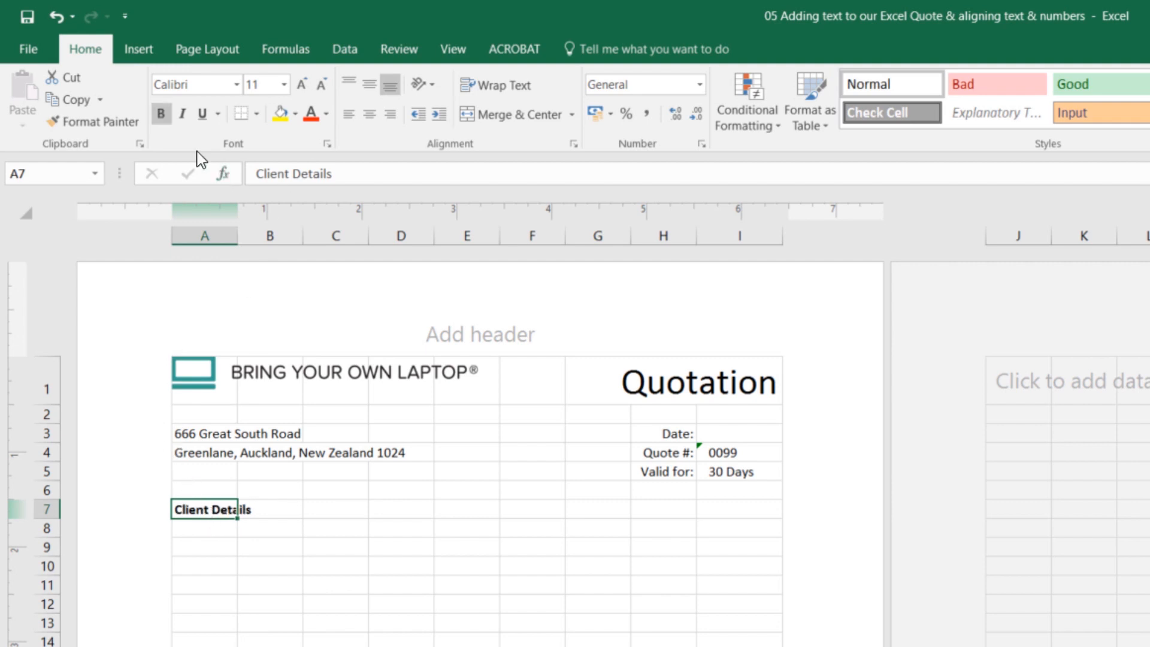
Step: Enter the labels Name, Business Name and Address in A8 to A10
left_click(237, 530)
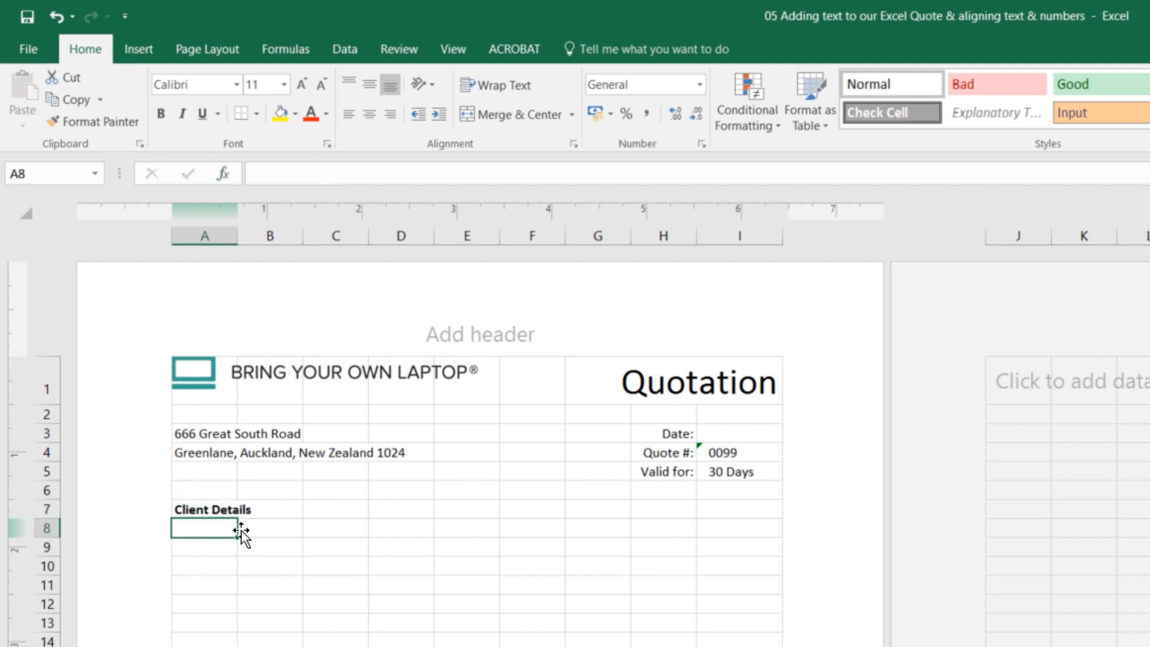
type("Name")
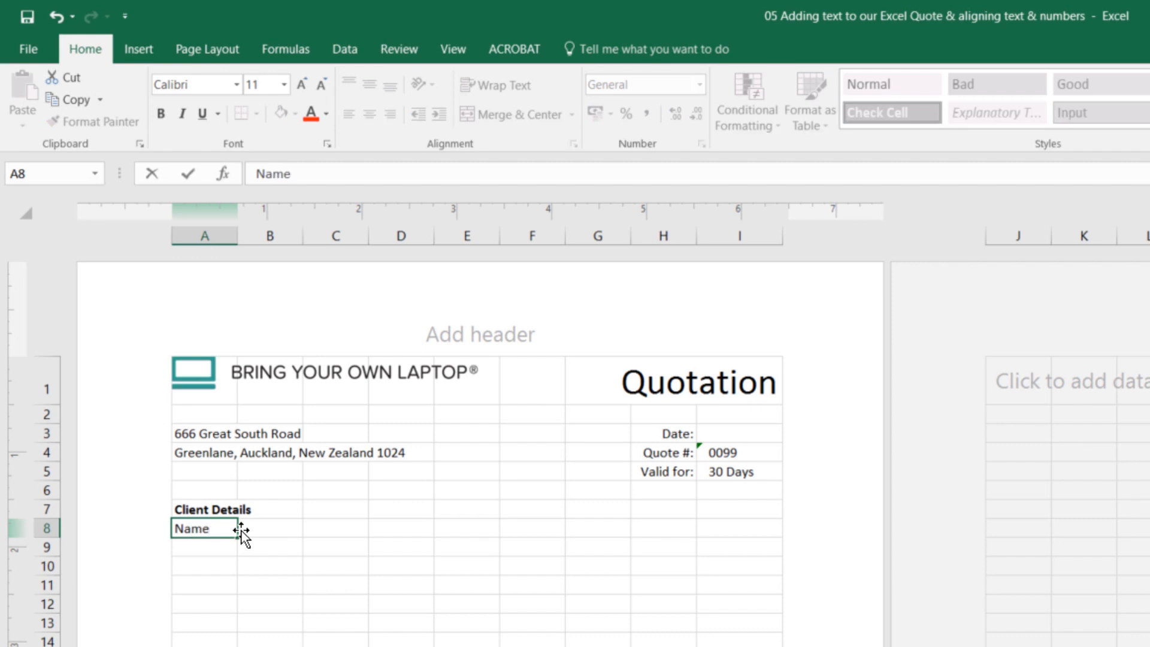
key("Return")
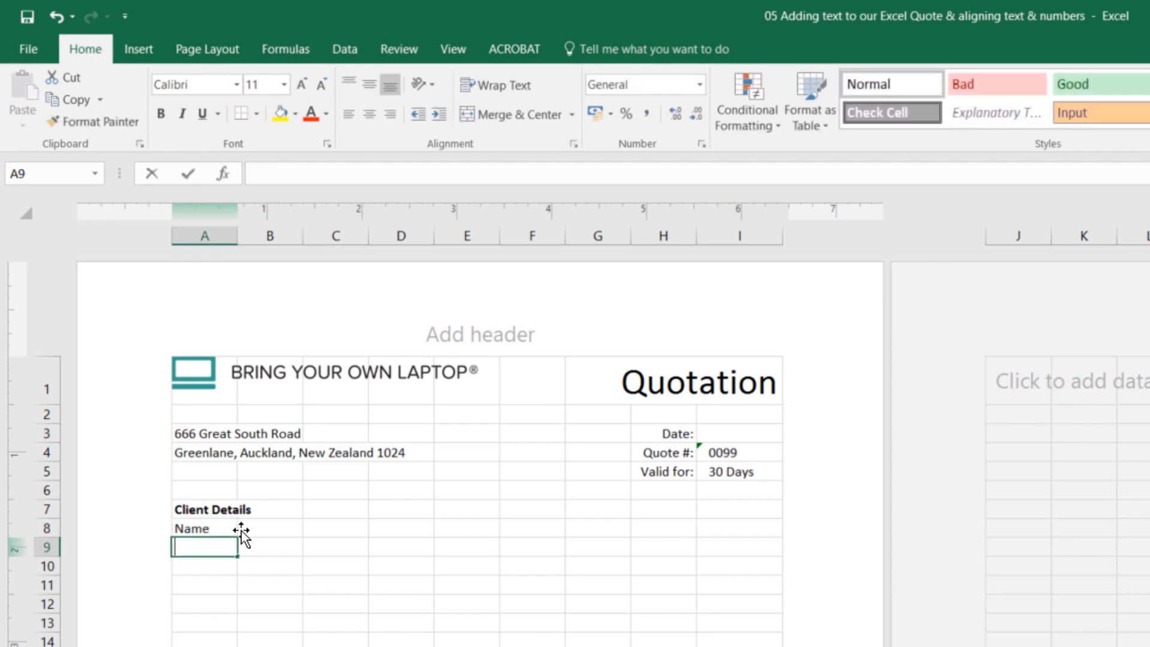
type("Bu")
key("BackSpace")
key("BackSpace")
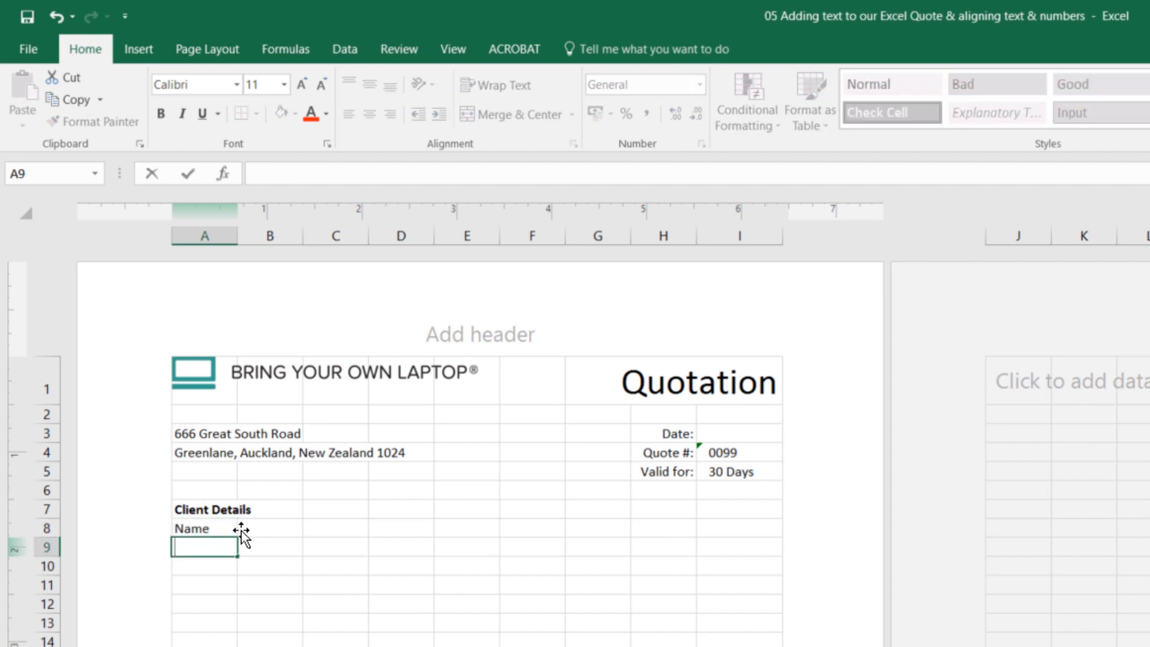
type("Business N")
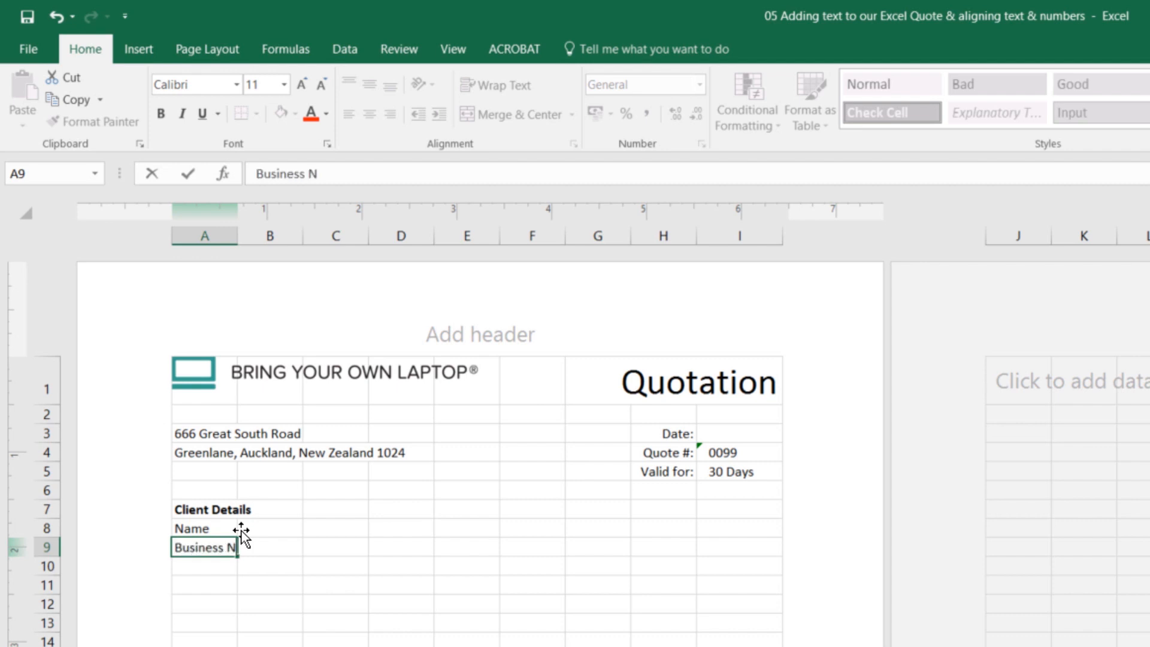
type("ame")
key("Return")
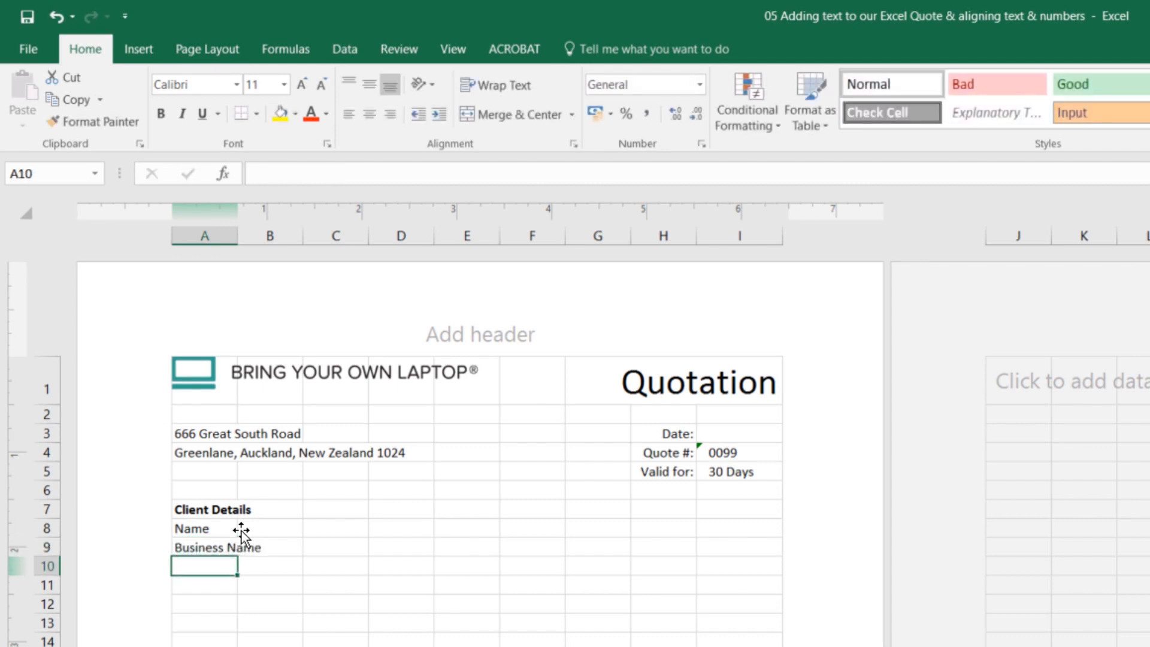
type("Address")
key("Return")
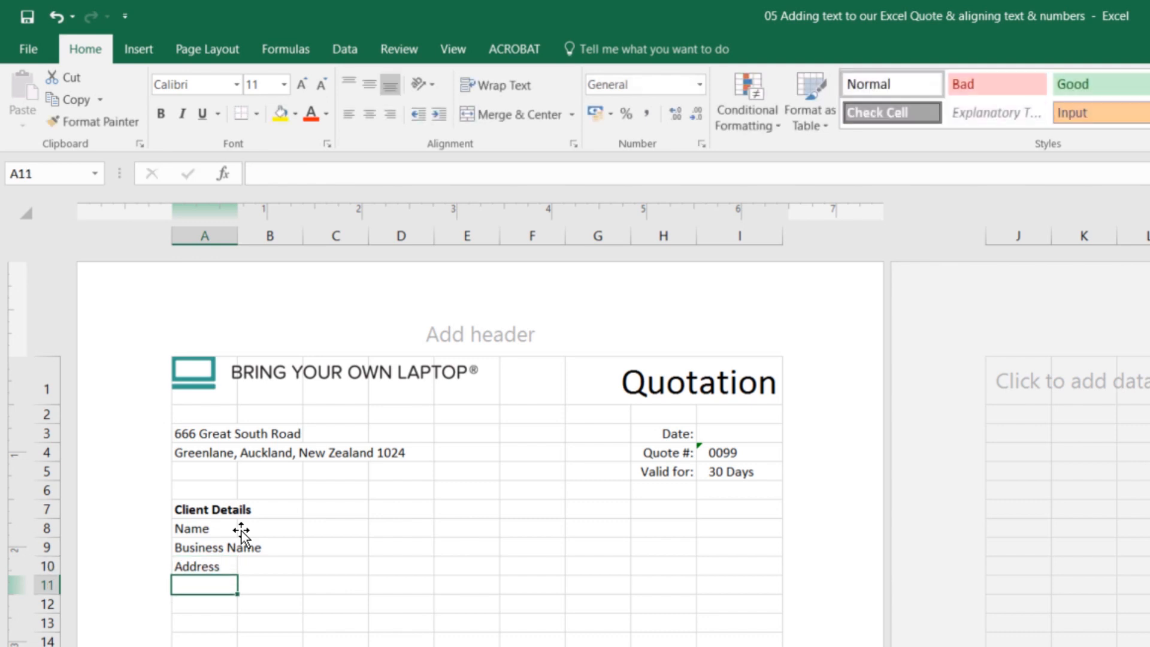
Step: Add the Phone label in A11 below Address
left_click(185, 529)
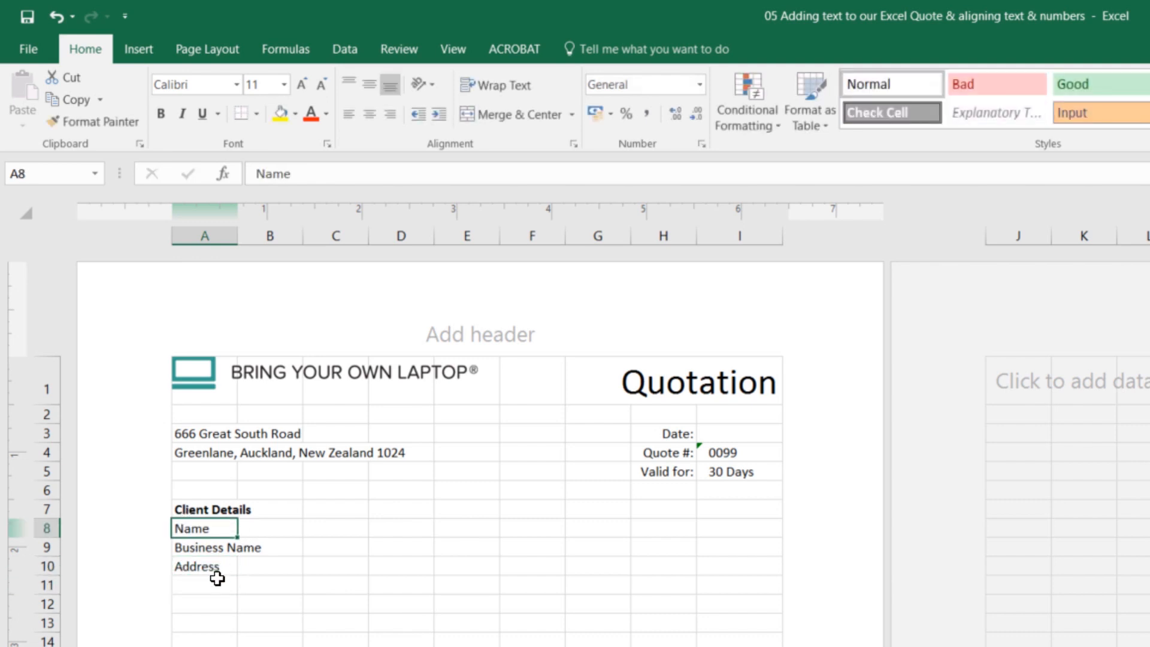
left_click(214, 564, "shift")
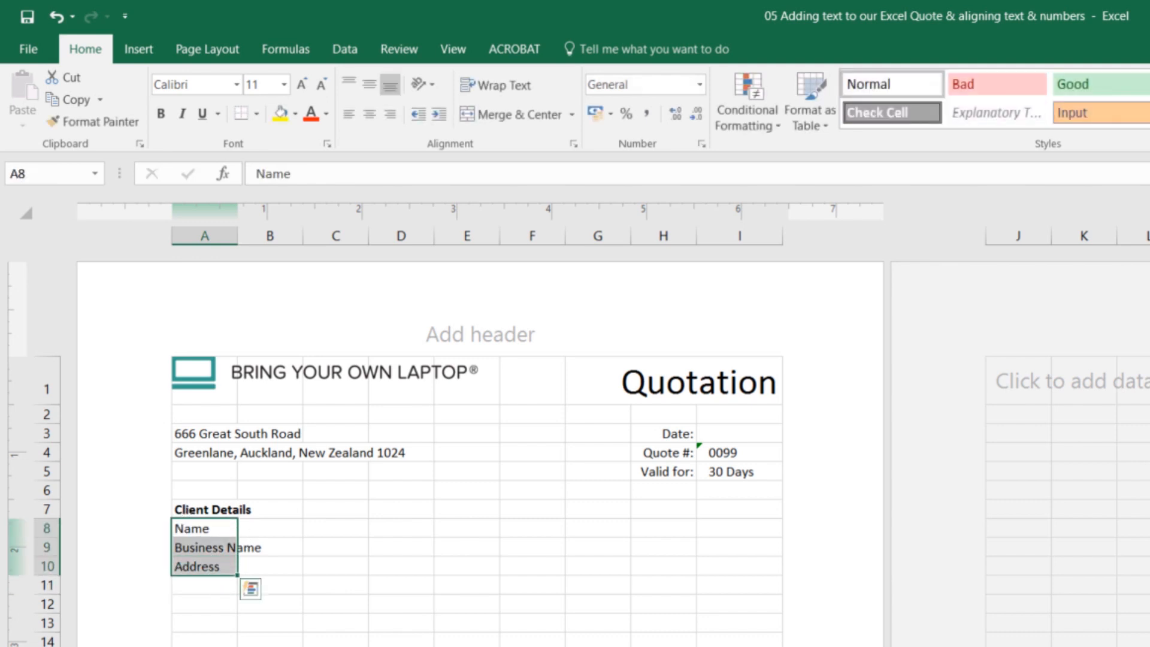
left_click(214, 551)
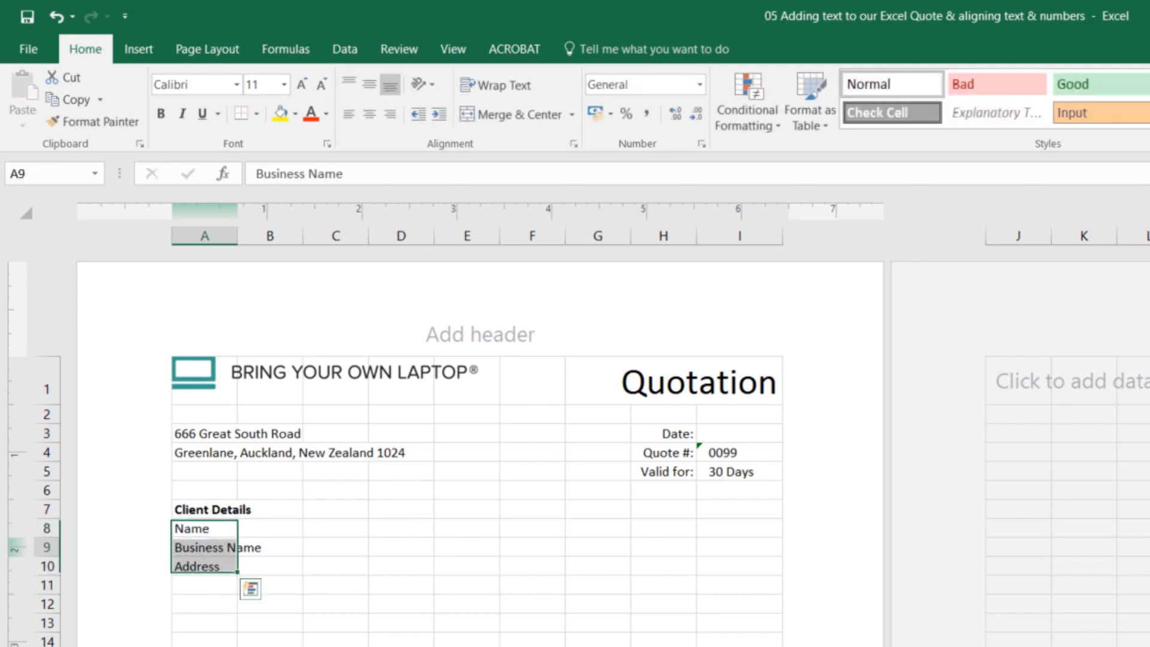
left_click(214, 569)
left_click(210, 586)
type("Ph")
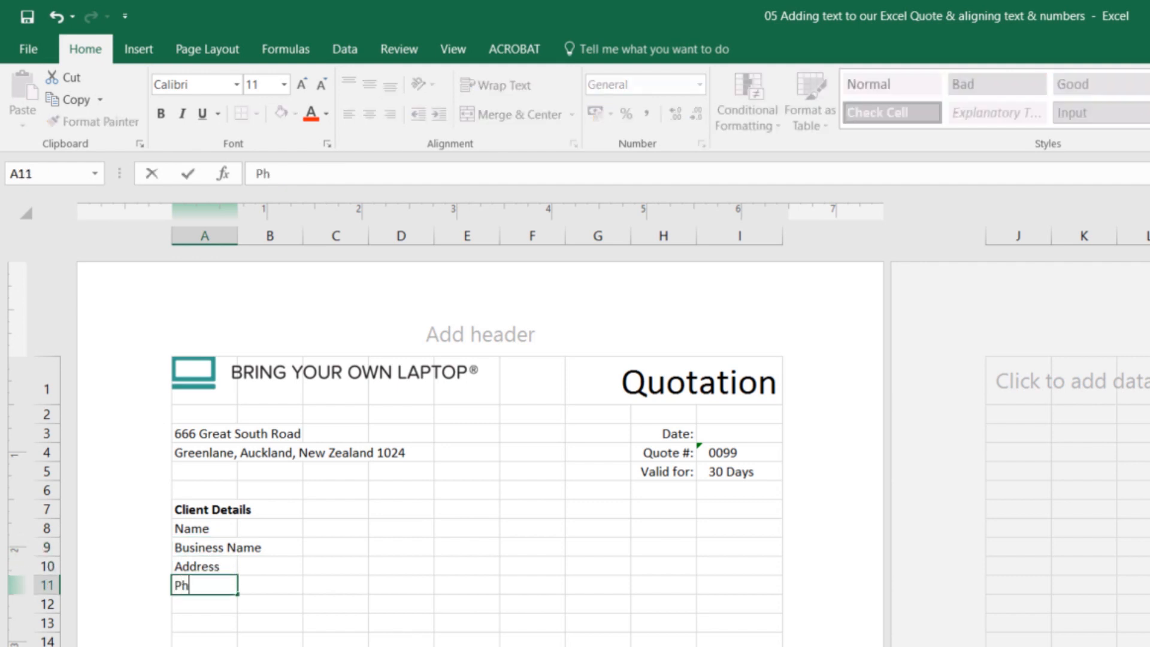
type("one")
left_click(195, 550)
left_click(194, 533)
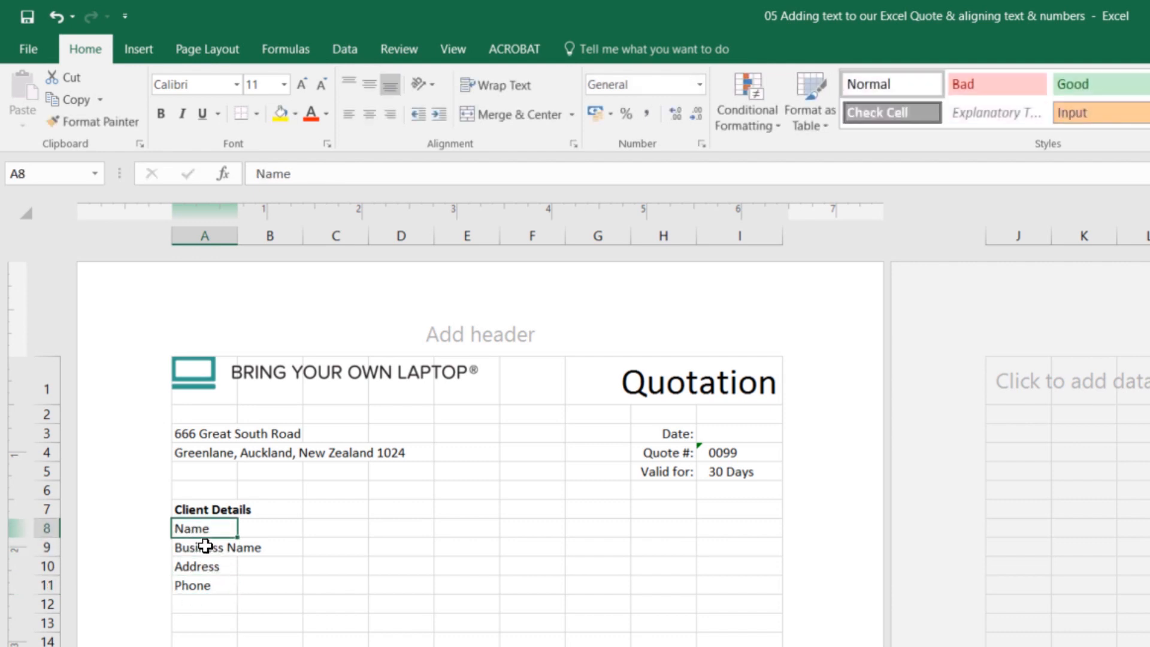
left_click(203, 548)
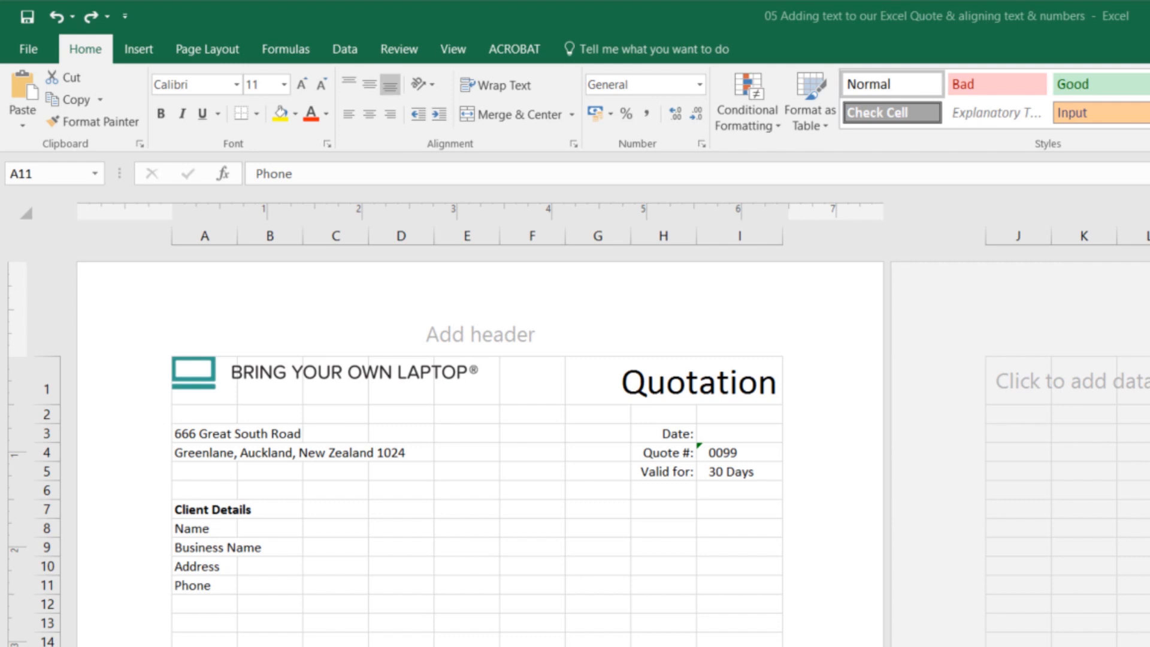
left_click(197, 622)
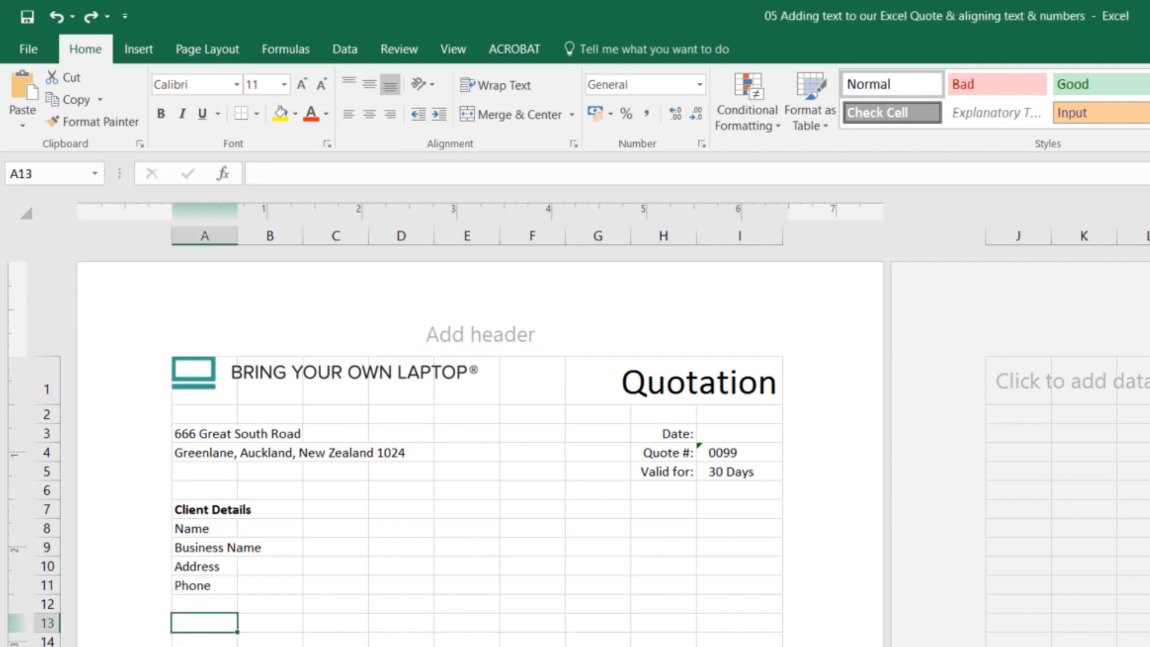
Step: Enter the label 'Notes:' in A13 and mark B13:H14 as the notes area
type("Notes:")
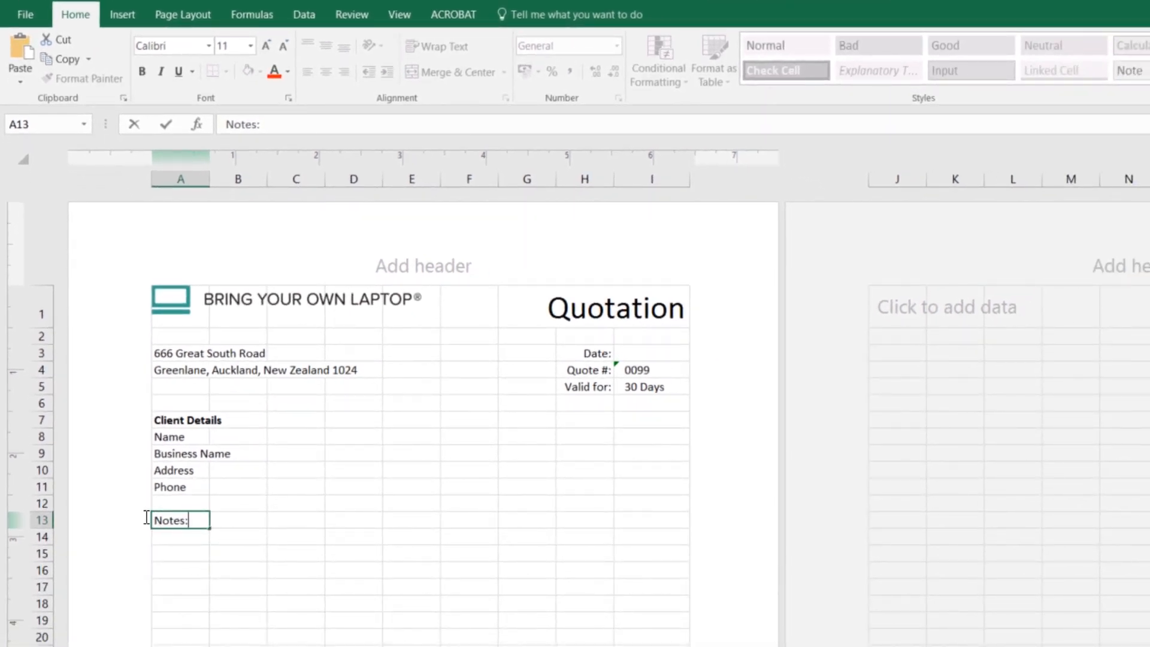
key("Tab")
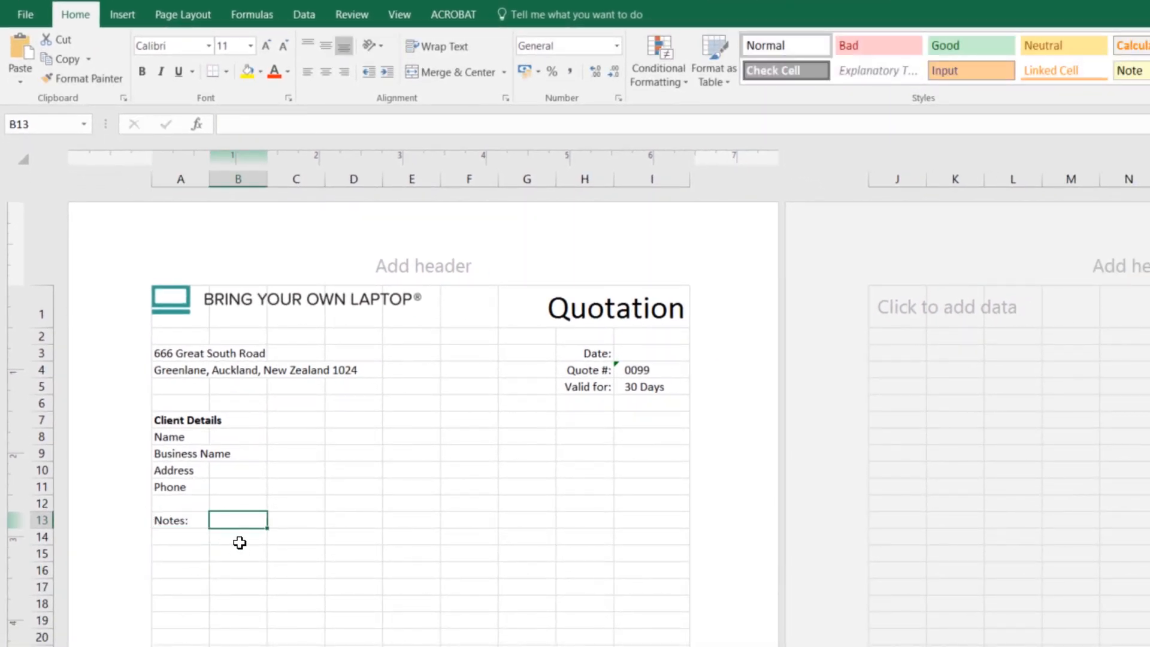
left_click(607, 535, "shift")
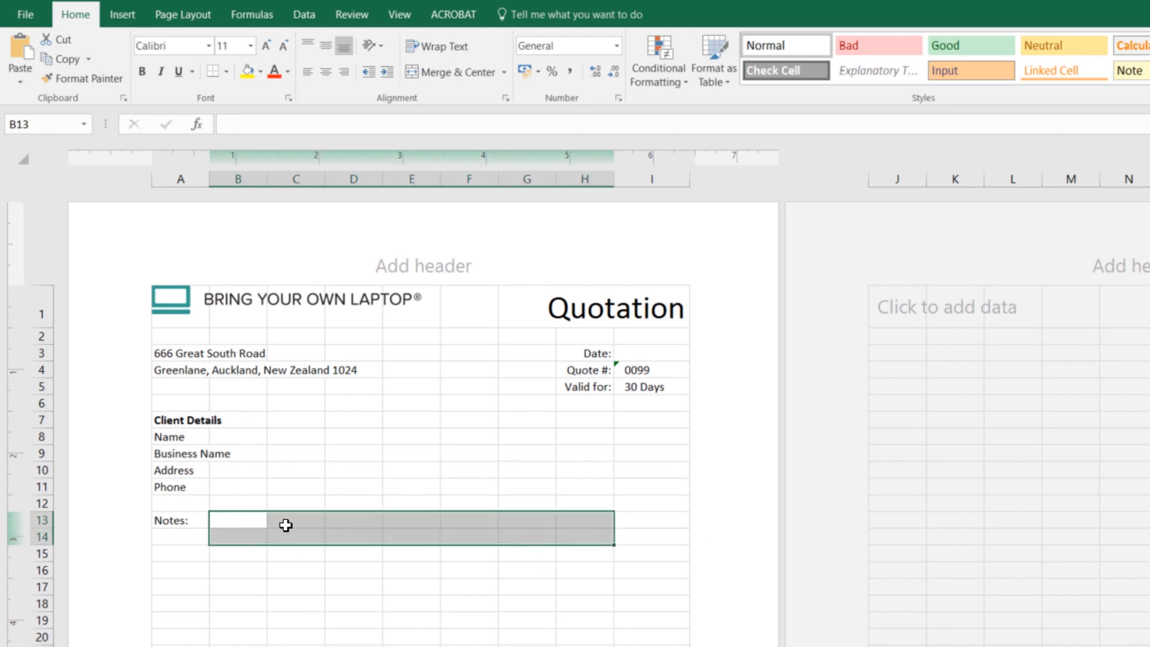
left_click(220, 522)
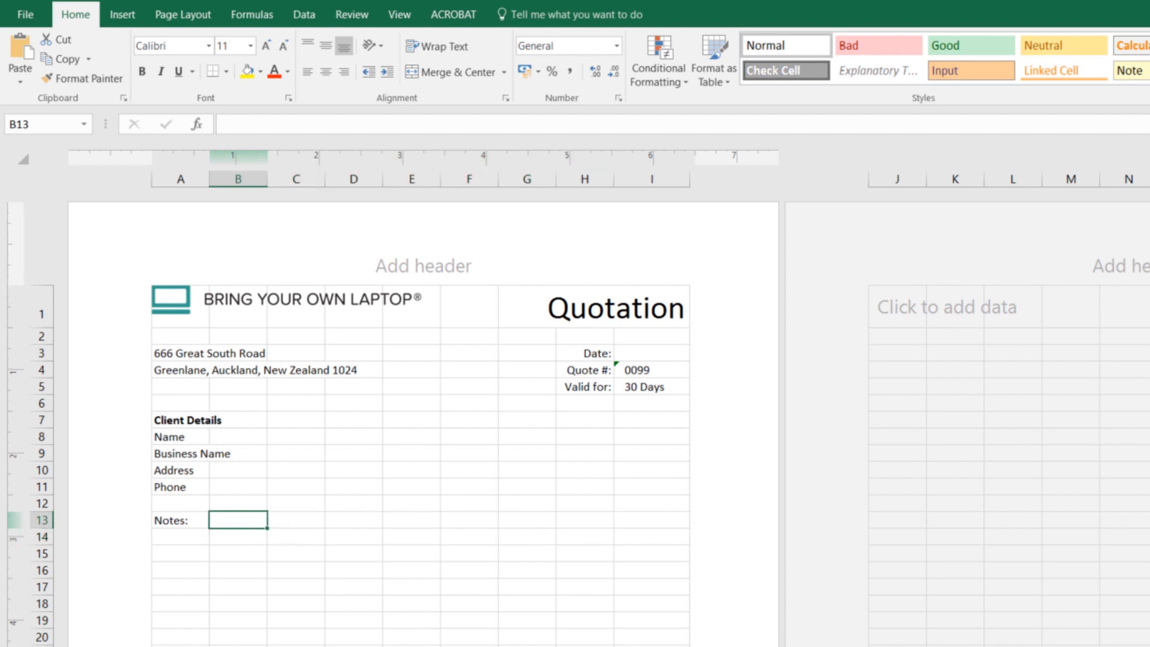
Step: Copy the two-line course paragraph from the Word document back into Excel's clipboard
key("alt+Tab")
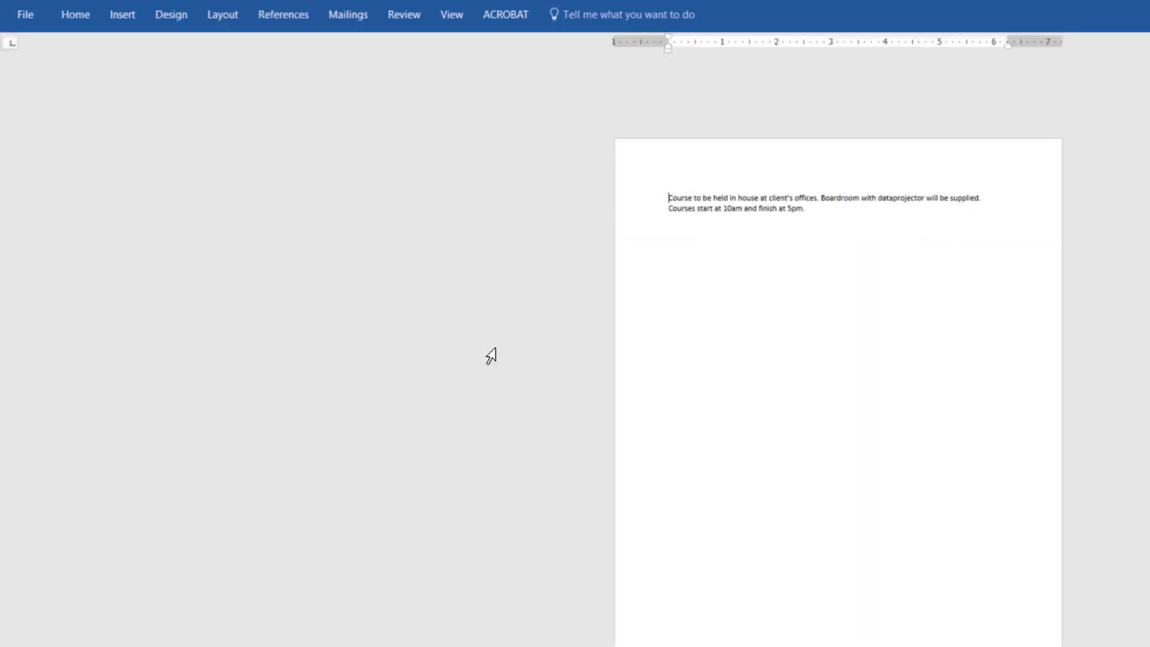
left_click_drag(865, 214, 655, 200)
key("ctrl+c")
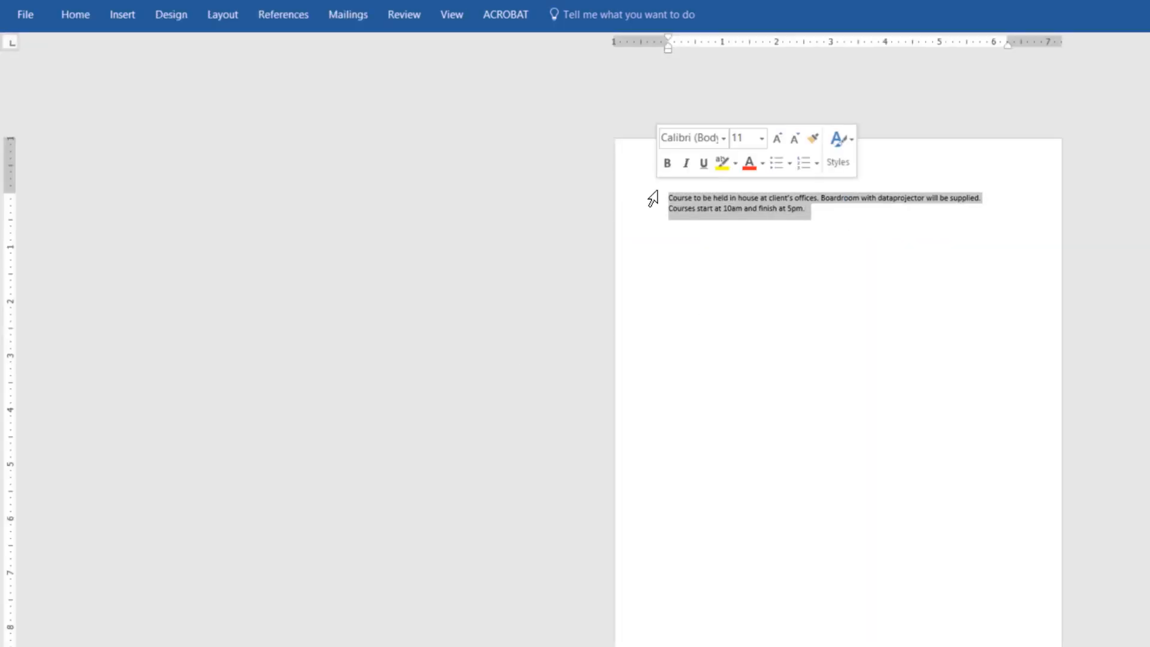
key("alt+Tab")
key("Tab")
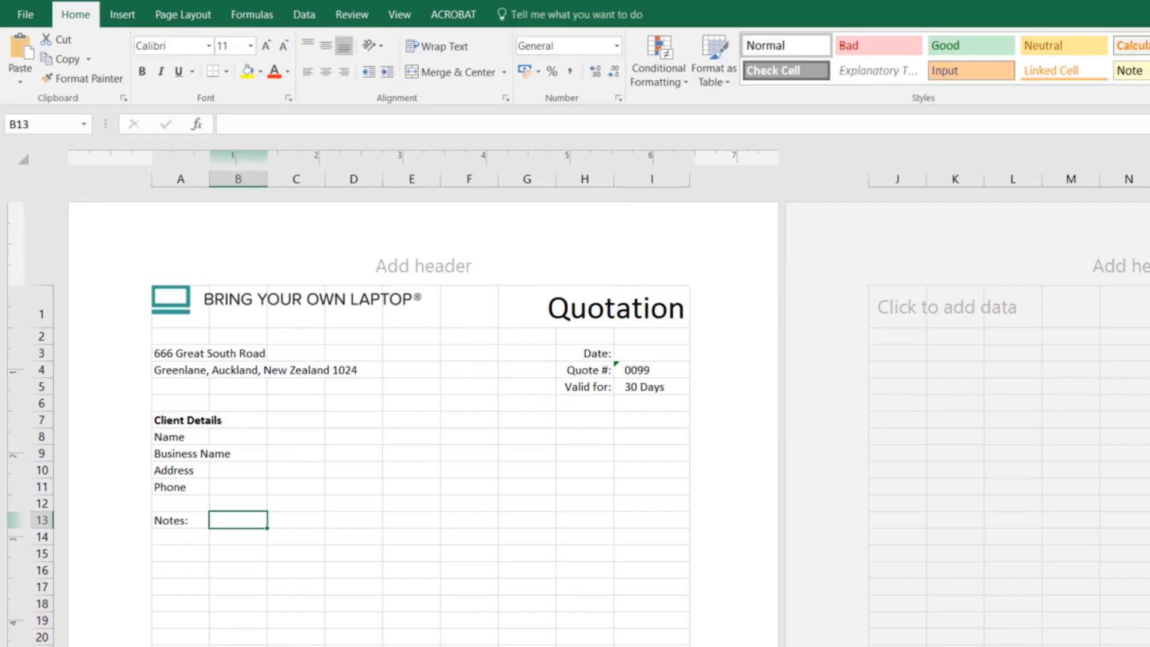
key("ctrl+v")
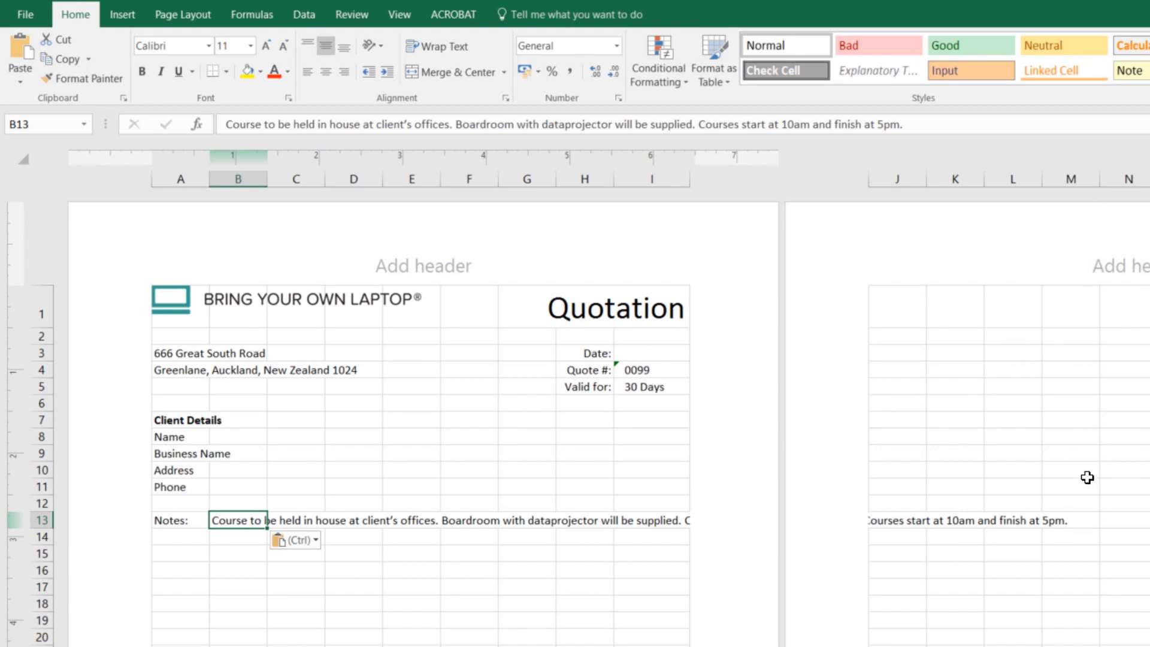
key("ctrl+z")
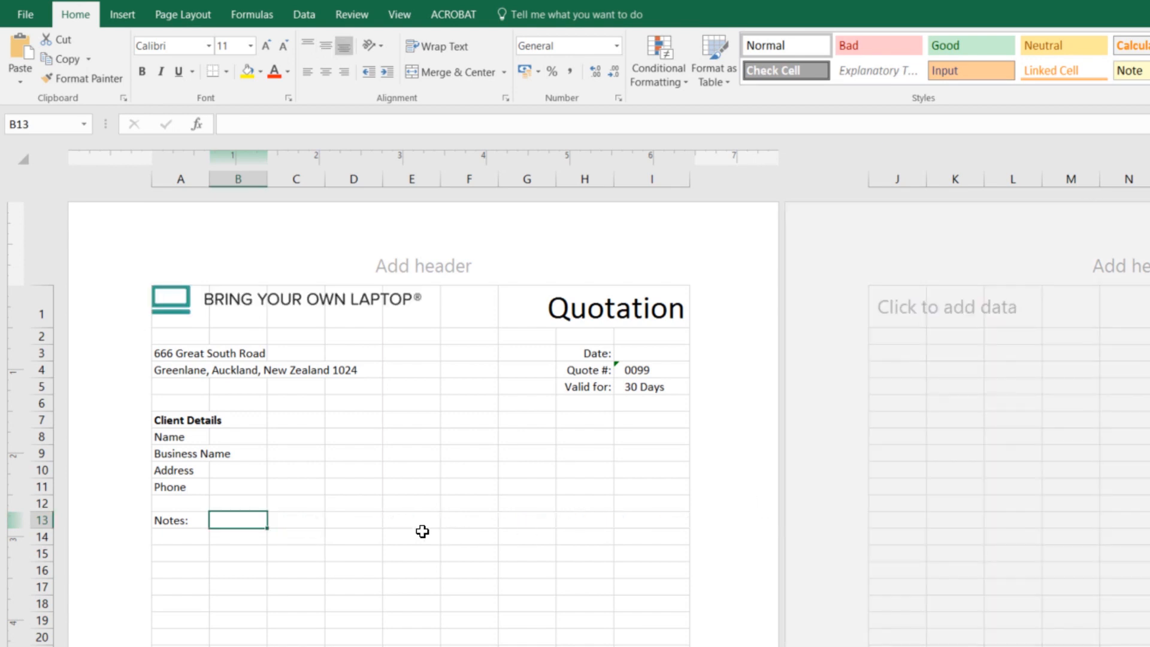
left_click(603, 542, "shift")
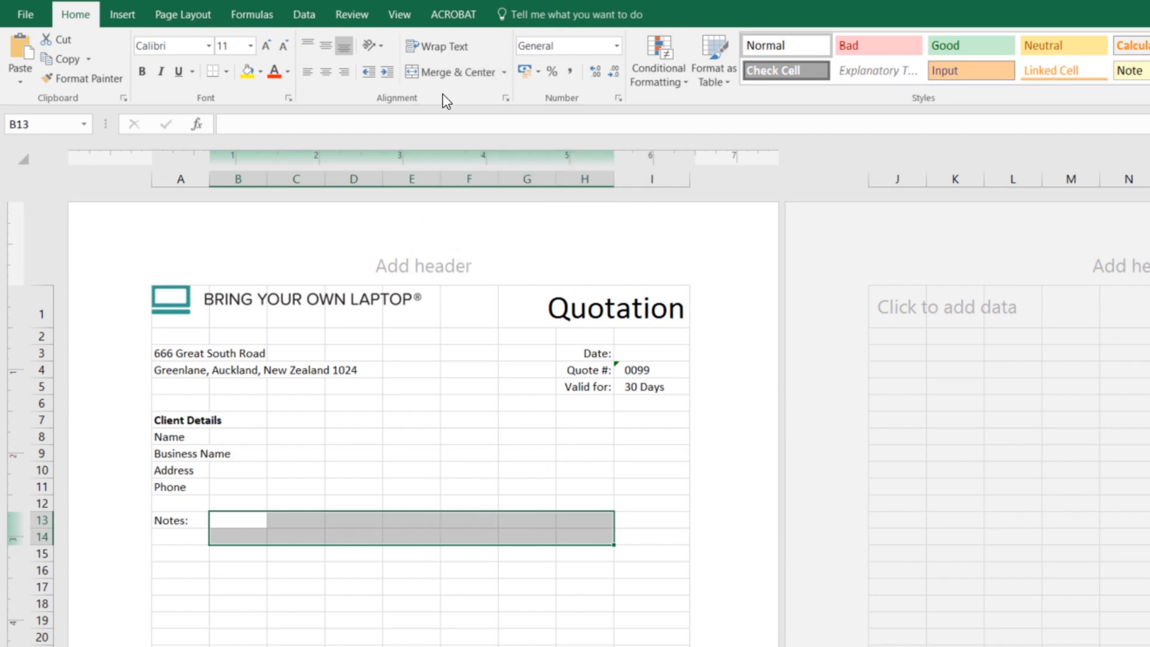
Step: Merge B13:H14 with Merge Cells, paste the course paragraph into it, and apply Wrap Text
left_click(505, 73)
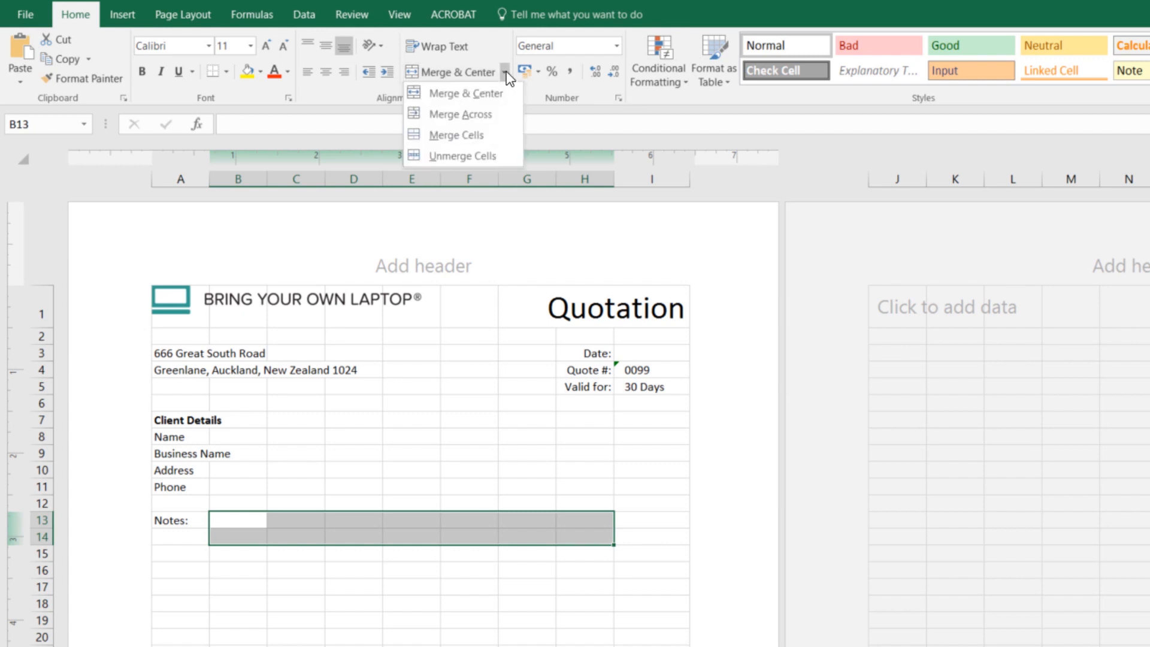
left_click(458, 133)
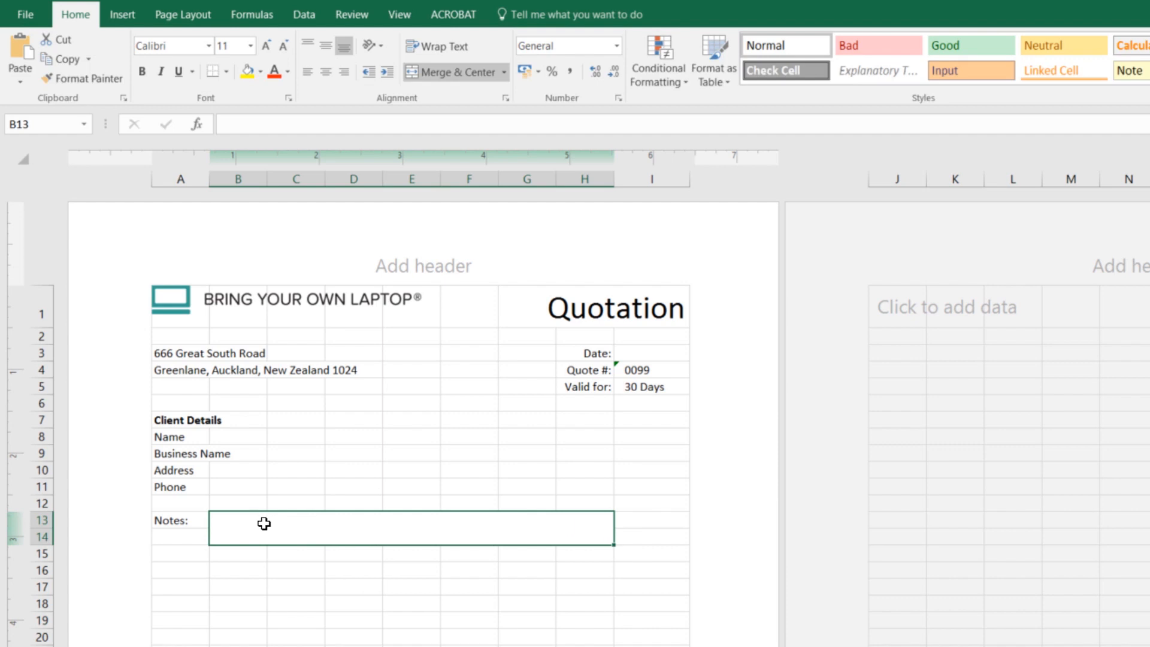
double_click(212, 534)
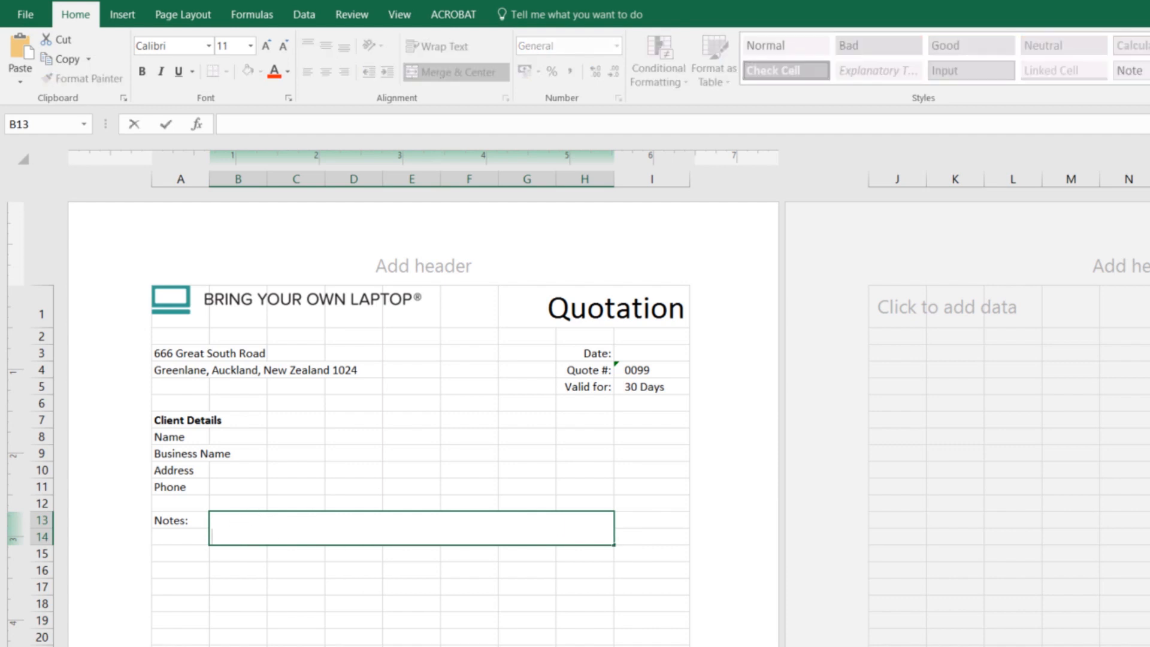
key("ctrl+v")
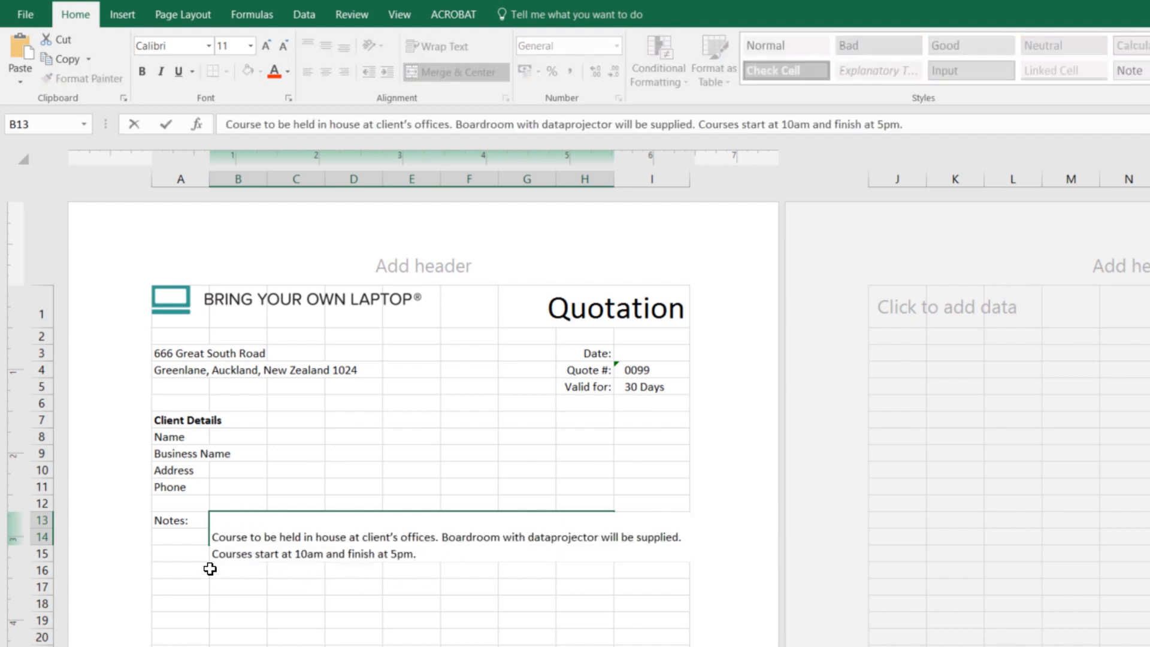
left_click_drag(211, 572, 207, 572)
left_click(233, 538)
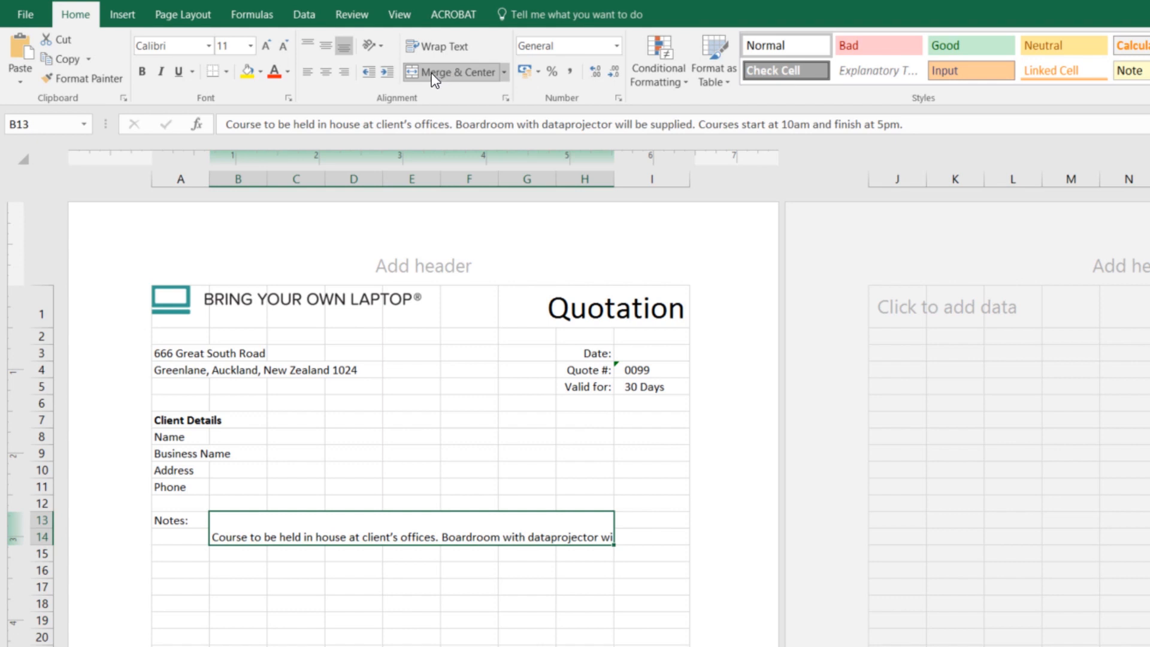
left_click(430, 46)
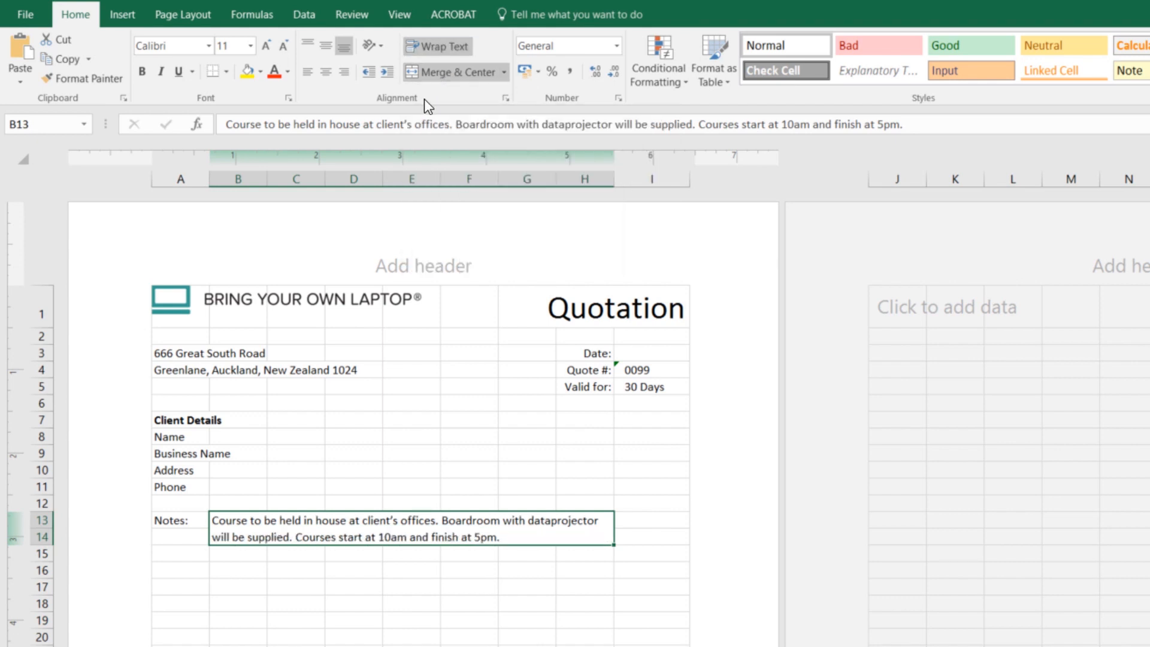